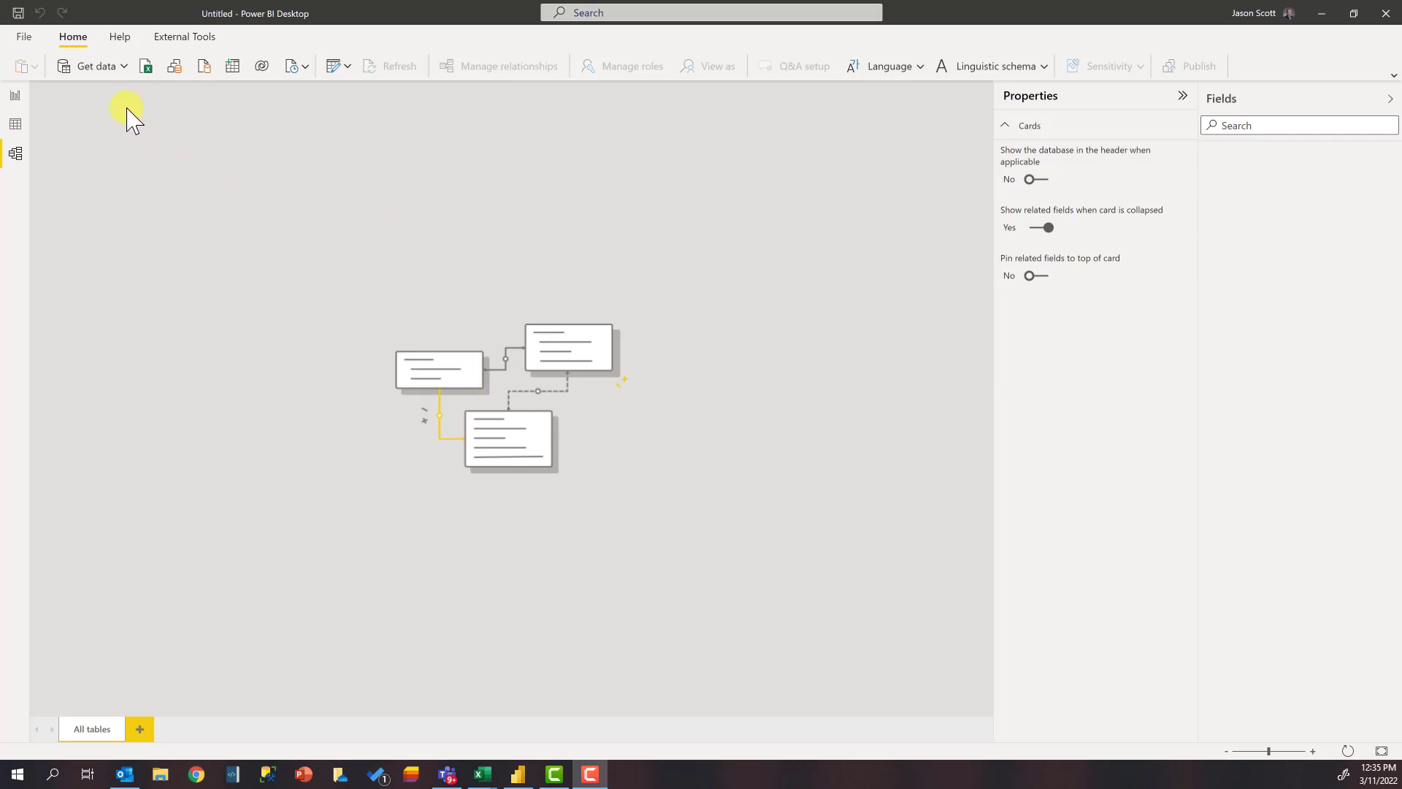
# Step: Connect to the Segments.xlsx workbook and open its Data sheet for transformation
pyautogui.click(124, 66)
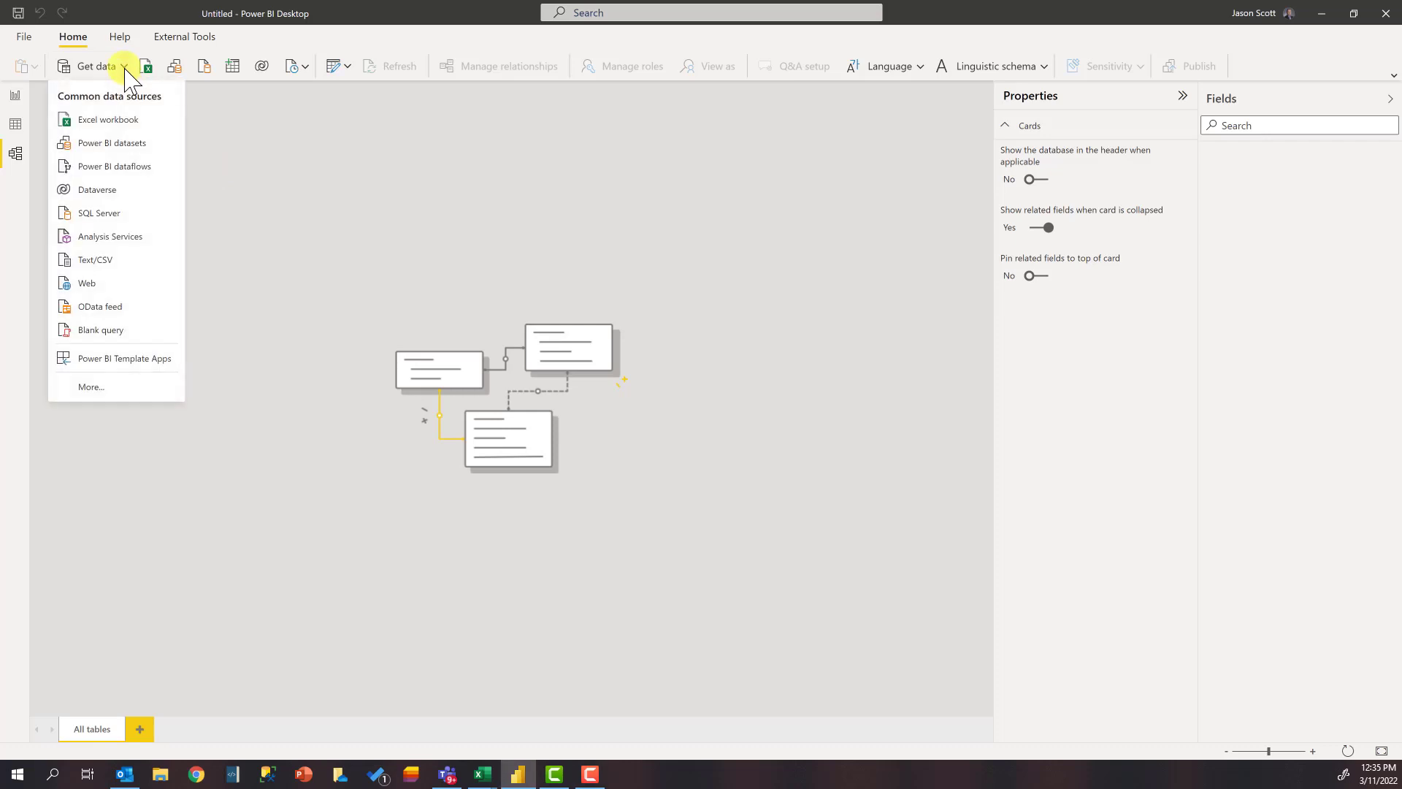
pyautogui.click(109, 120)
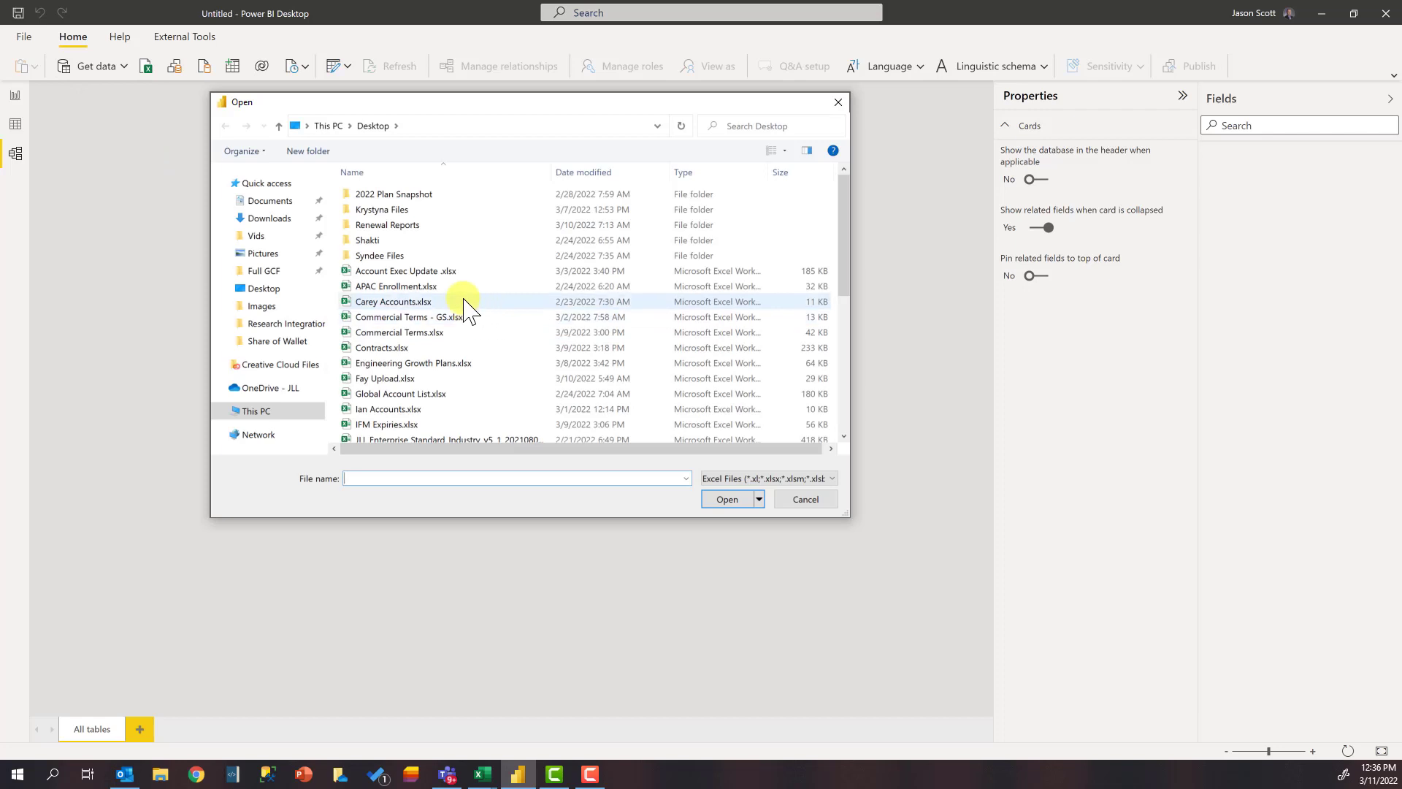
pyautogui.scroll(-4, 467, 310)
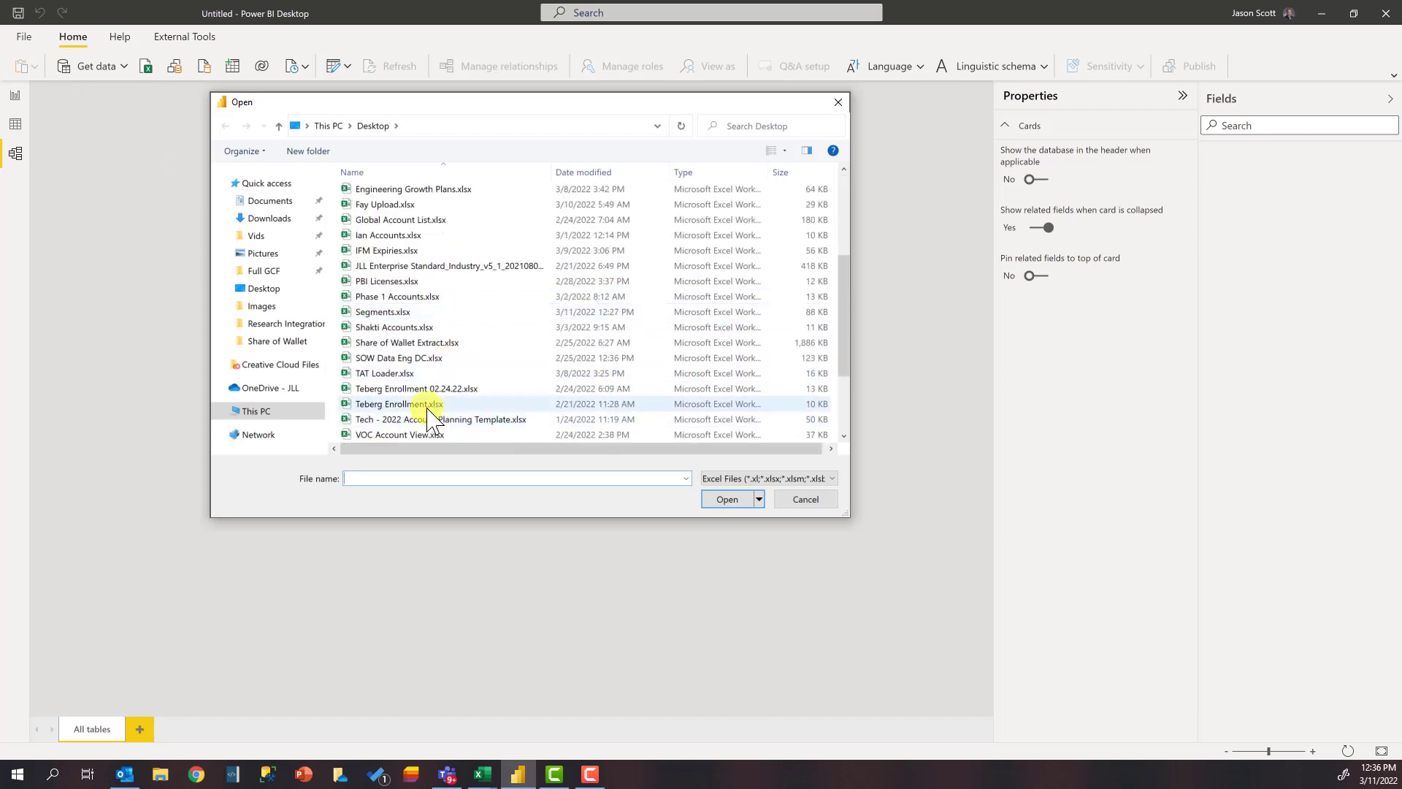
pyautogui.doubleClick(395, 314)
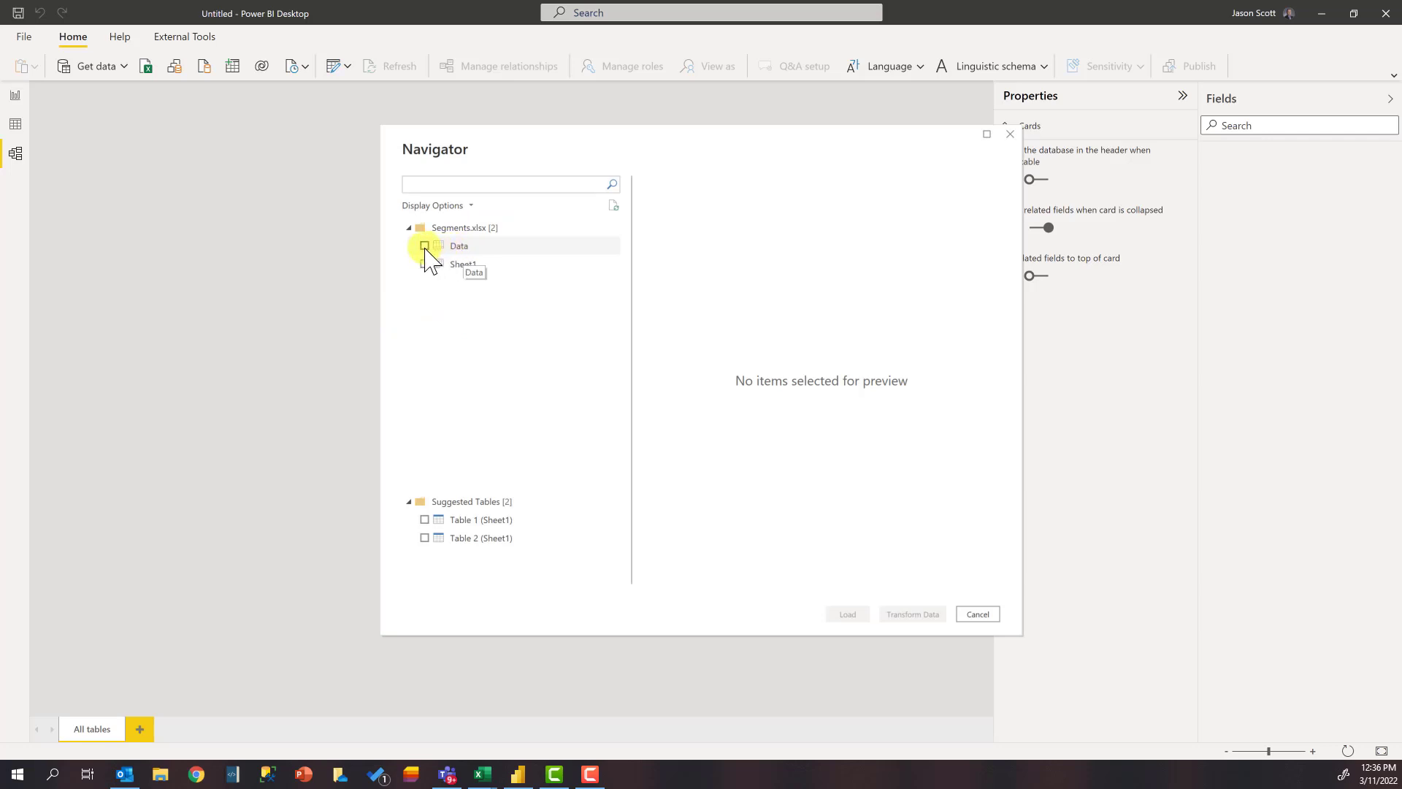
pyautogui.click(425, 247)
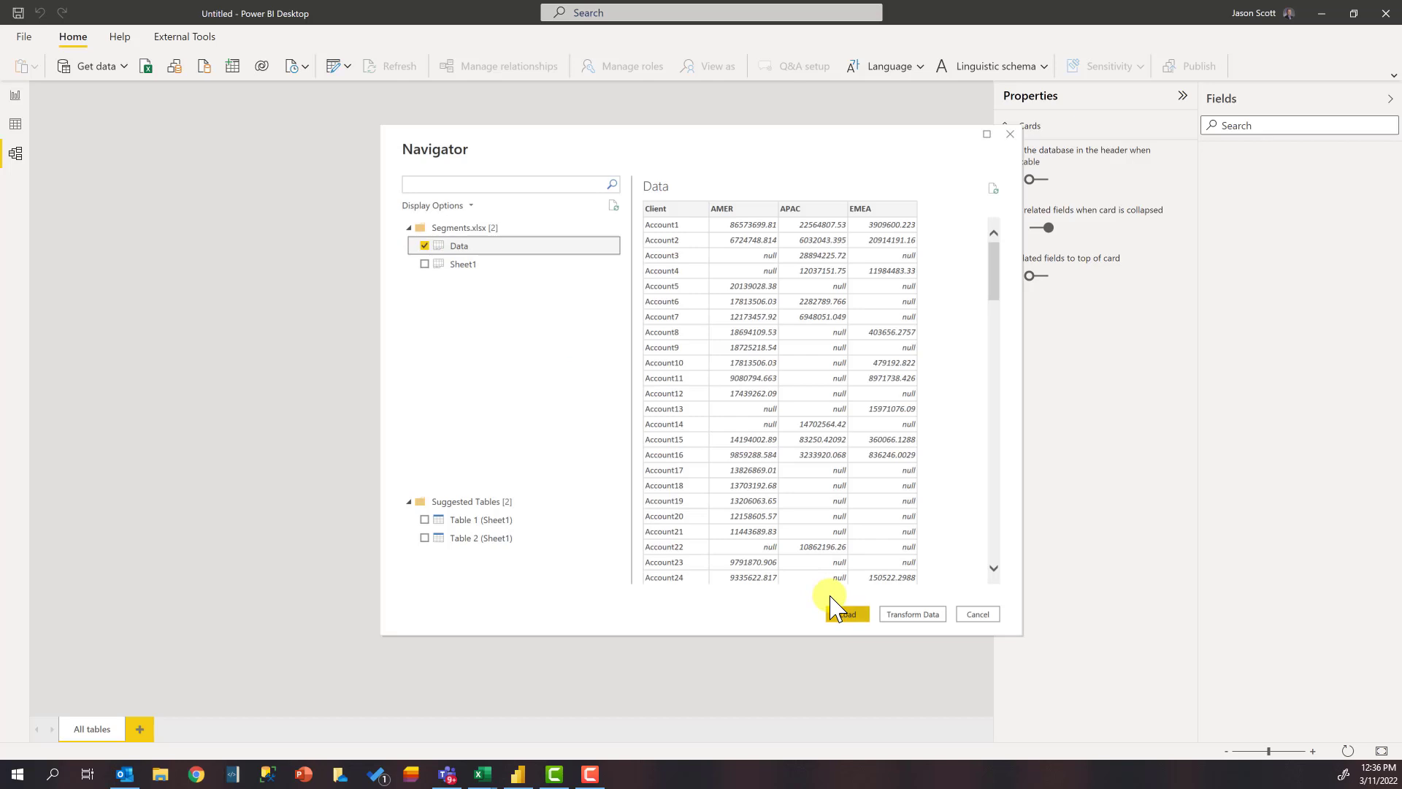
pyautogui.click(919, 618)
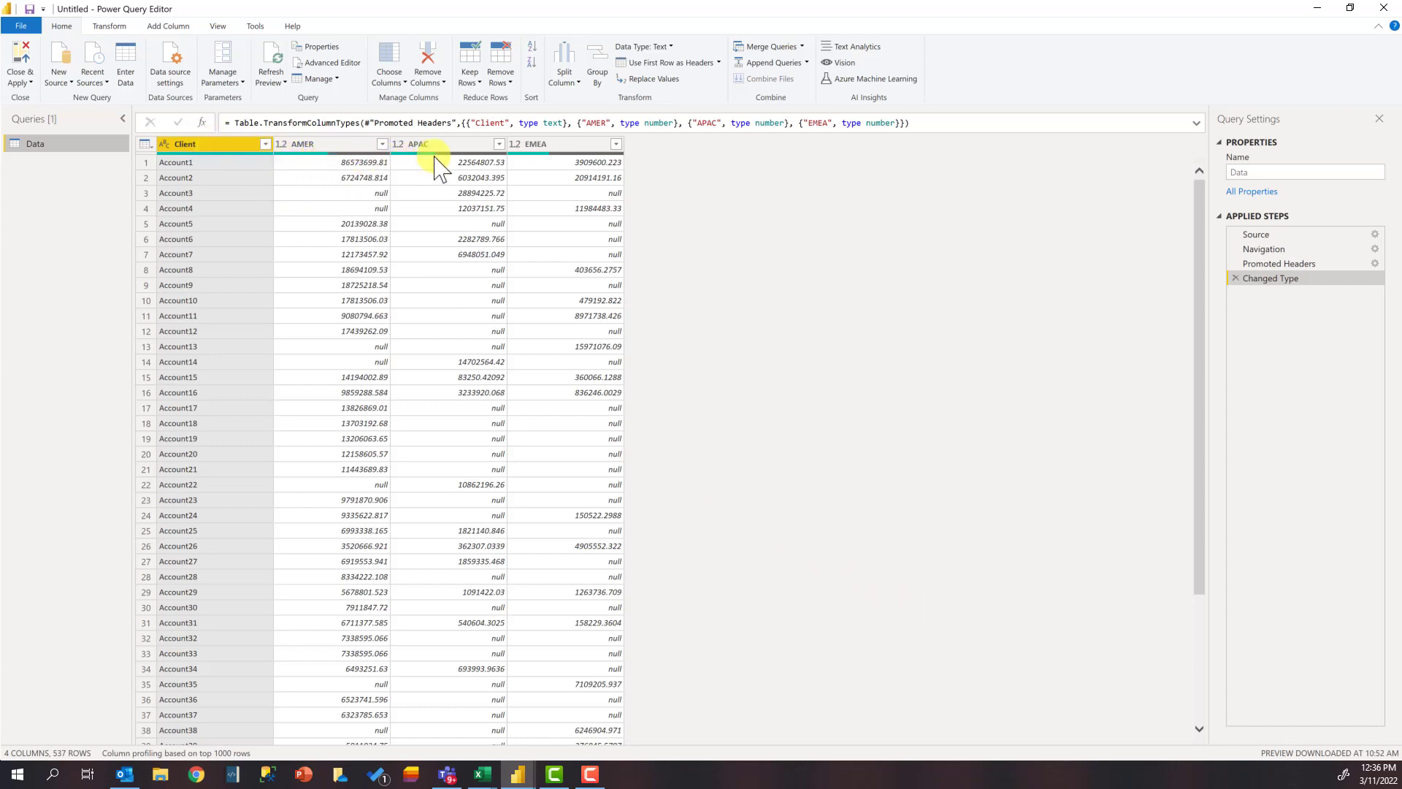
# Step: Start a custom column on the Data query and name it Total Revenue
pyautogui.moveTo(440, 155)
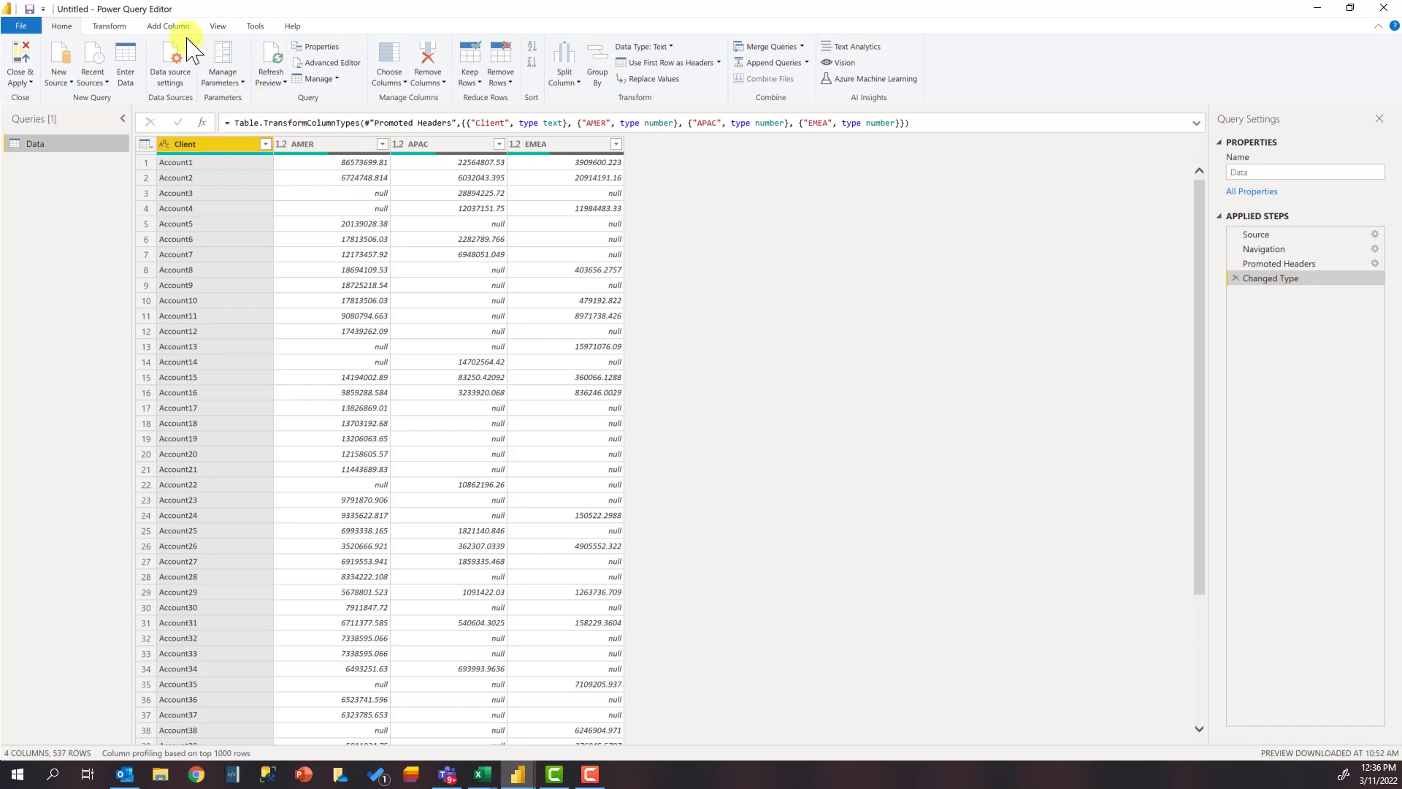
pyautogui.click(170, 28)
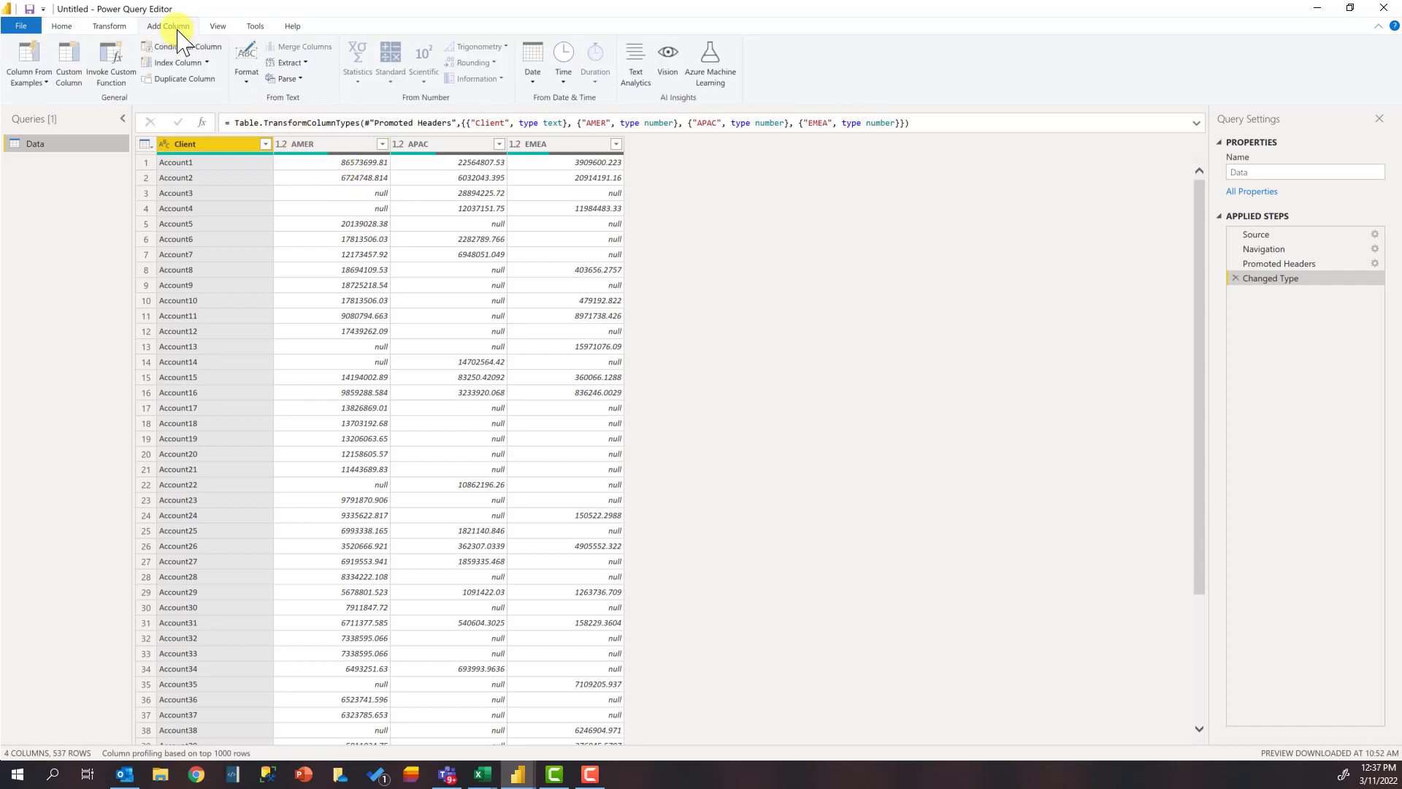
pyautogui.click(69, 62)
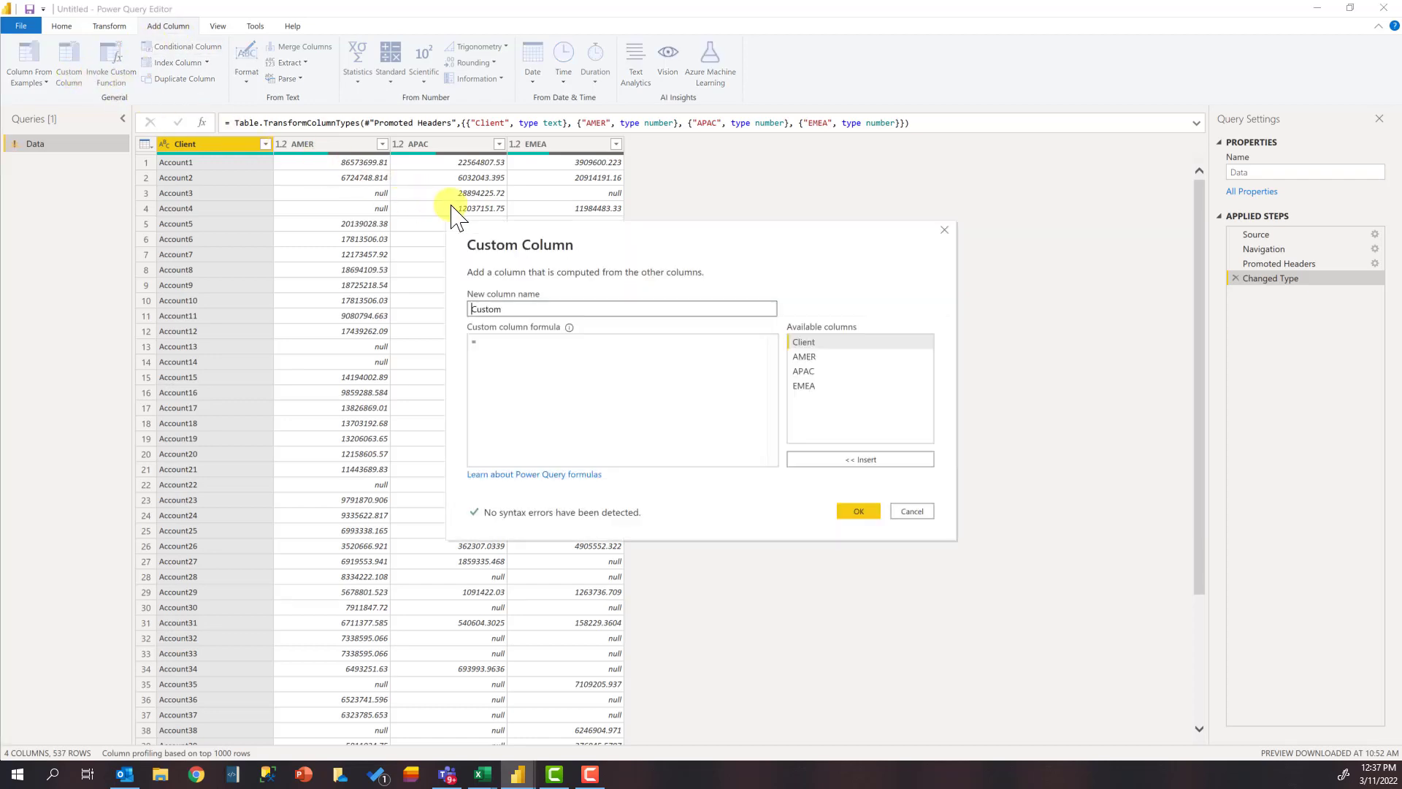
pyautogui.doubleClick(545, 308)
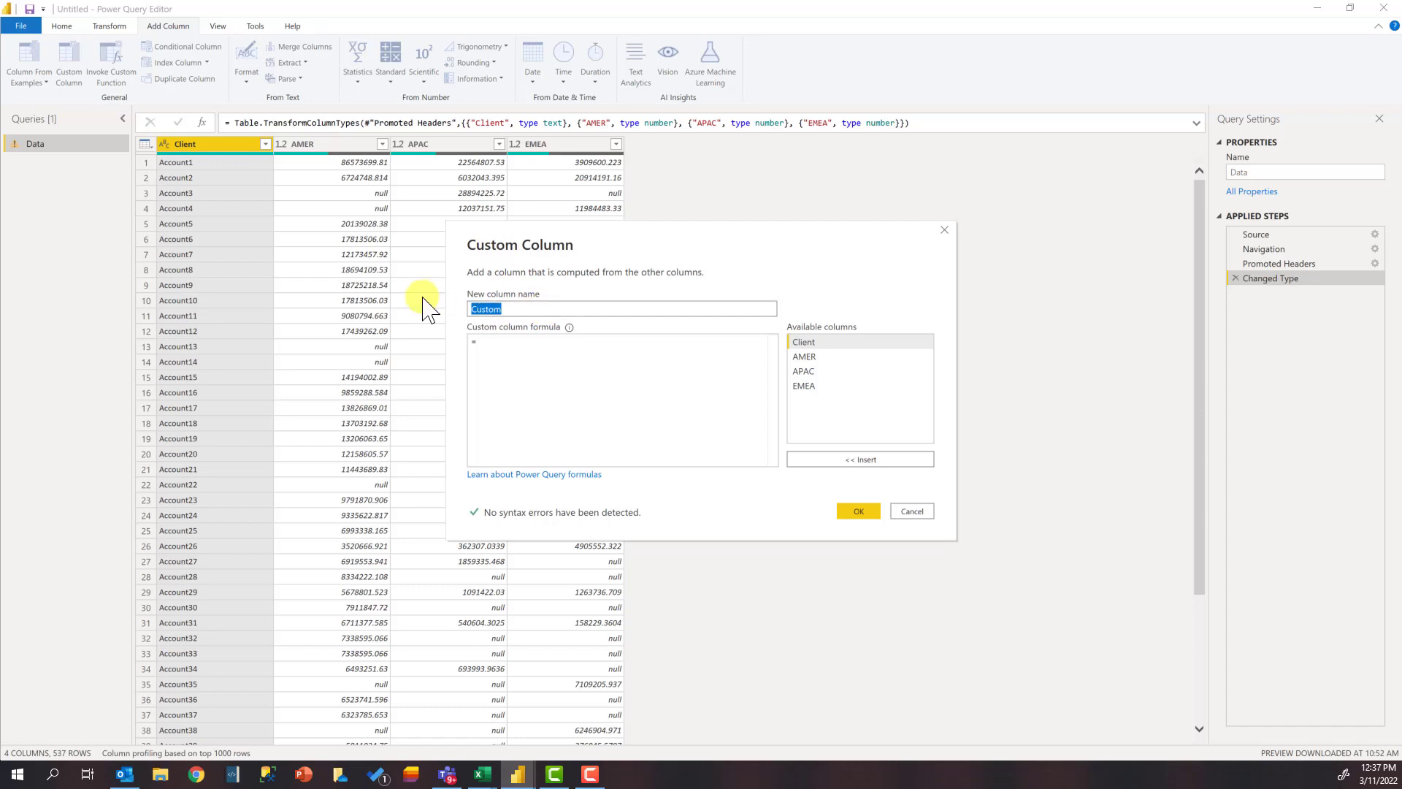
pyautogui.write('Total Revenue')
pyautogui.press('Tab')
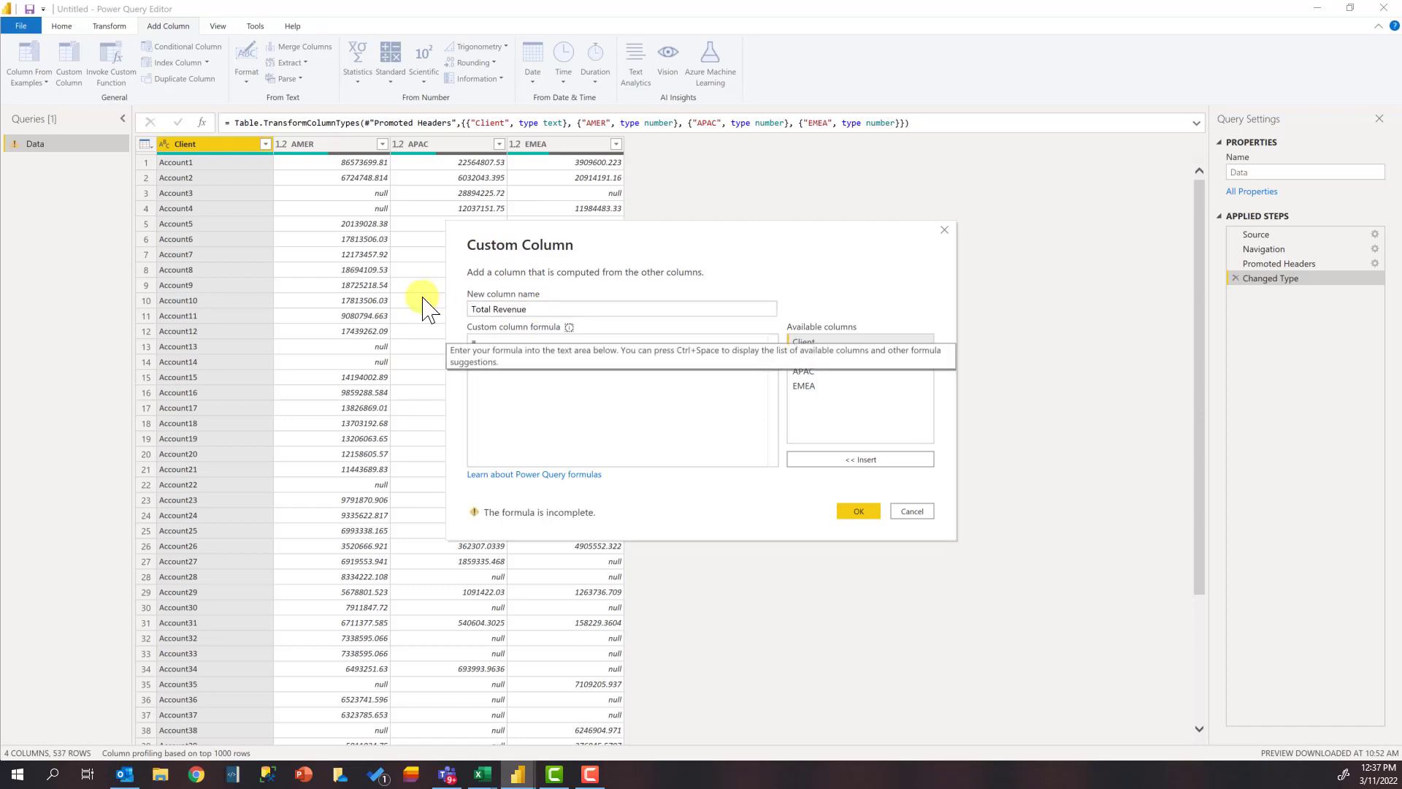
# Step: Begin the custom column formula with [AMER] + [APAC]
pyautogui.click(537, 404)
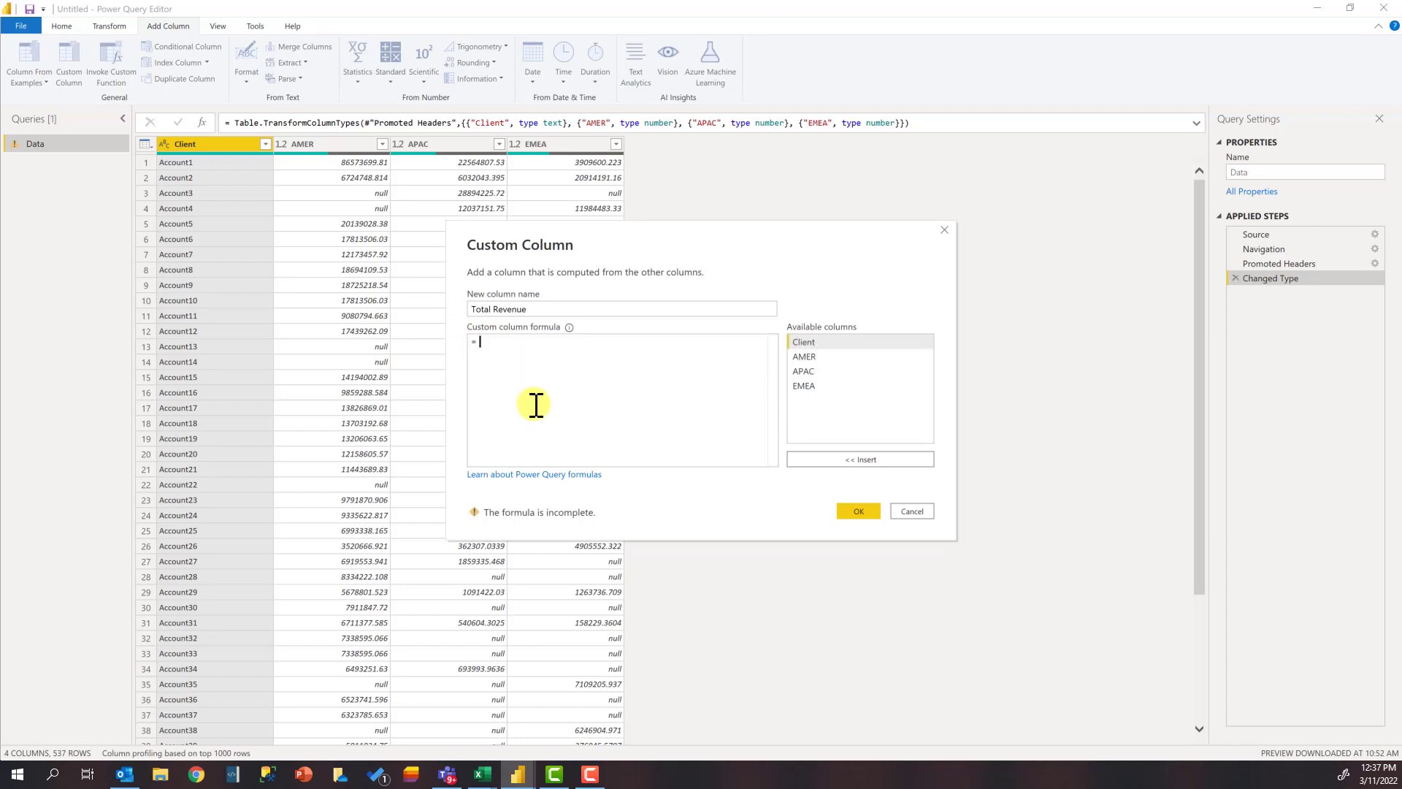
pyautogui.write('[')
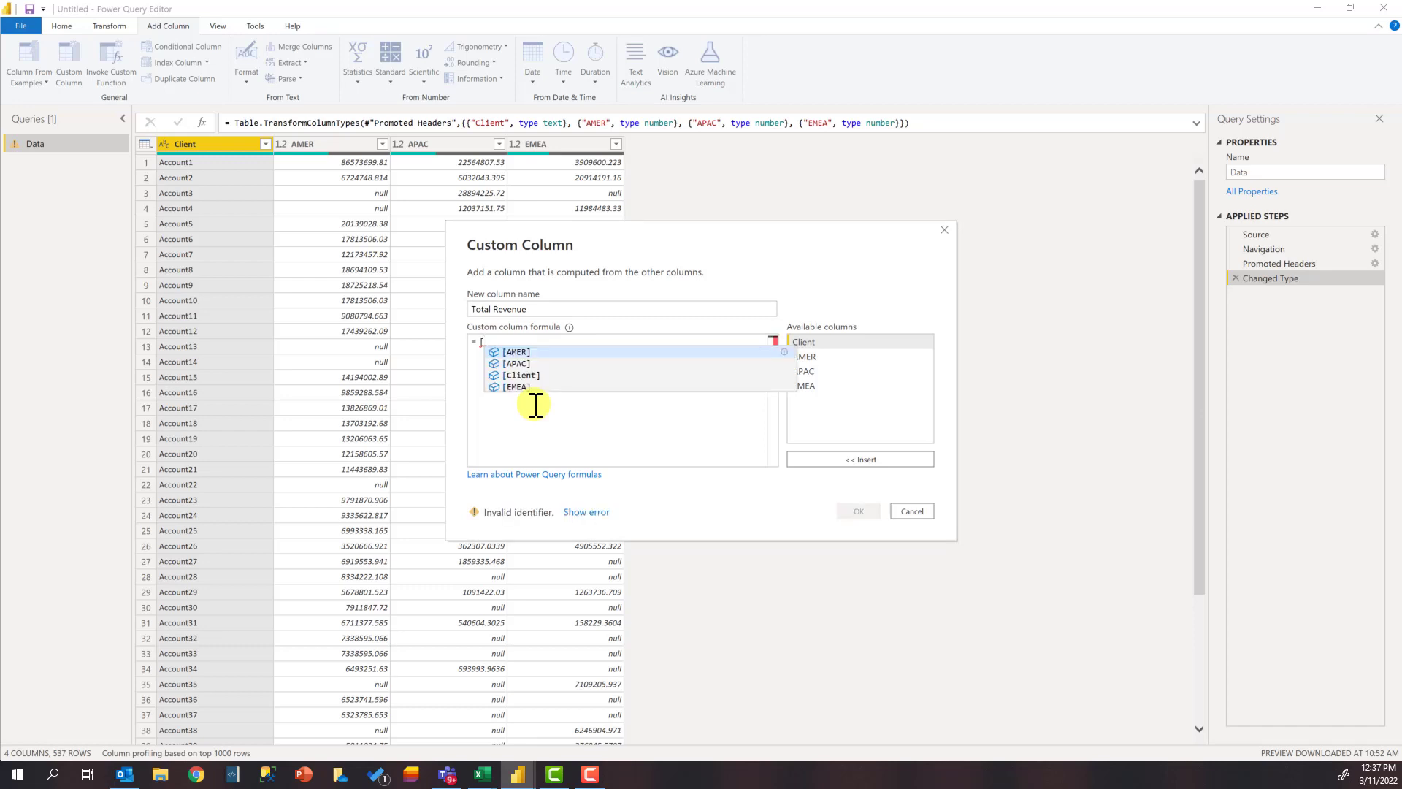
pyautogui.press('Tab')
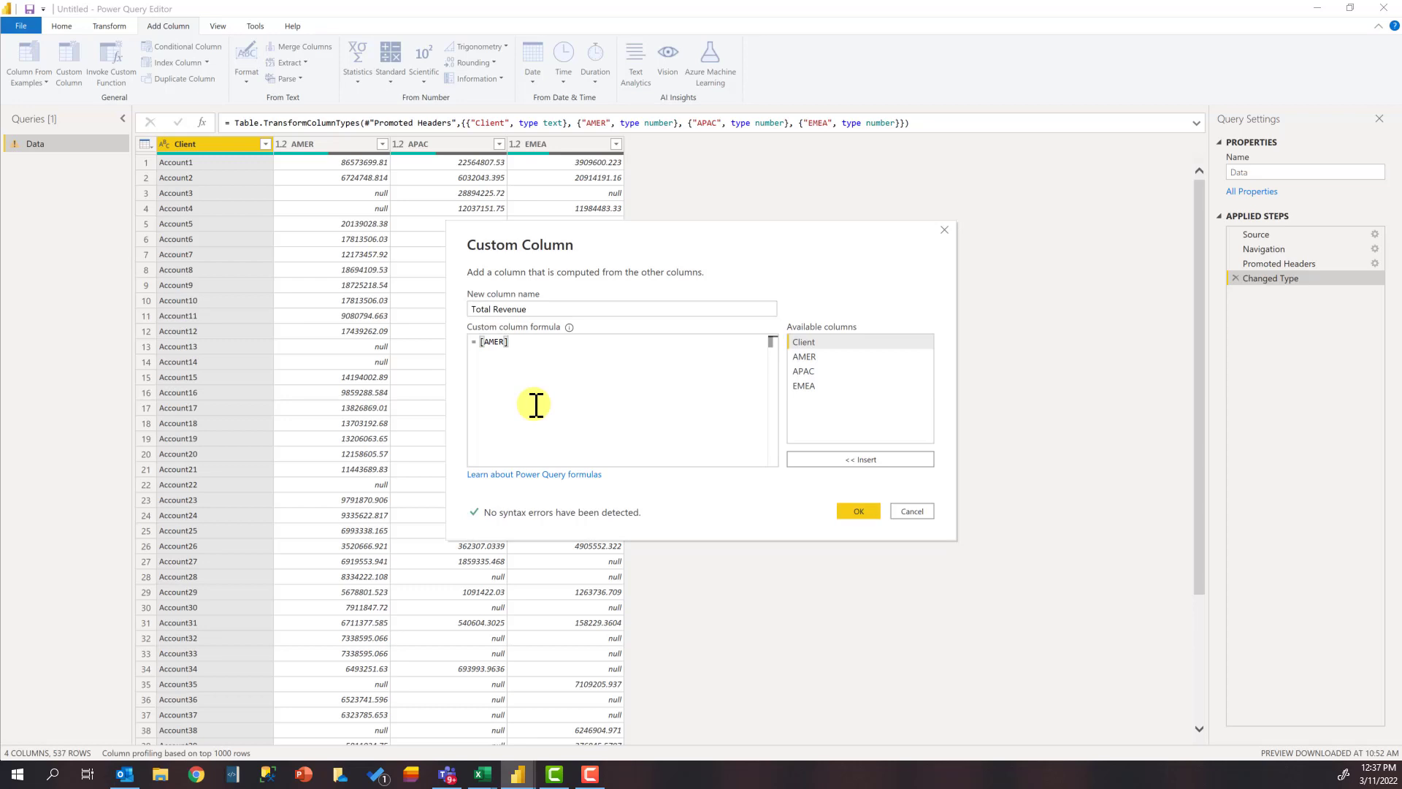
pyautogui.write('+ [')
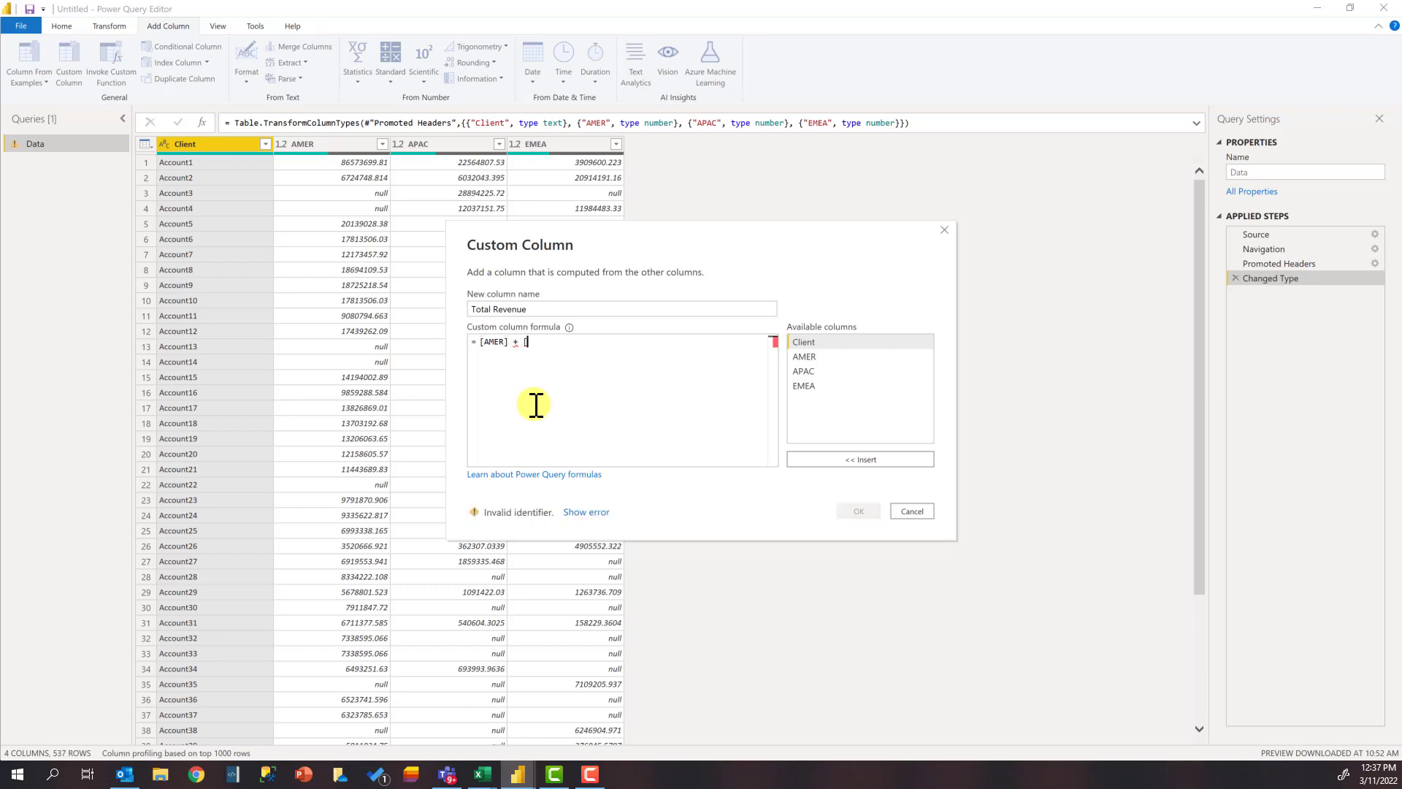
pyautogui.press('Down')
pyautogui.press('Tab')
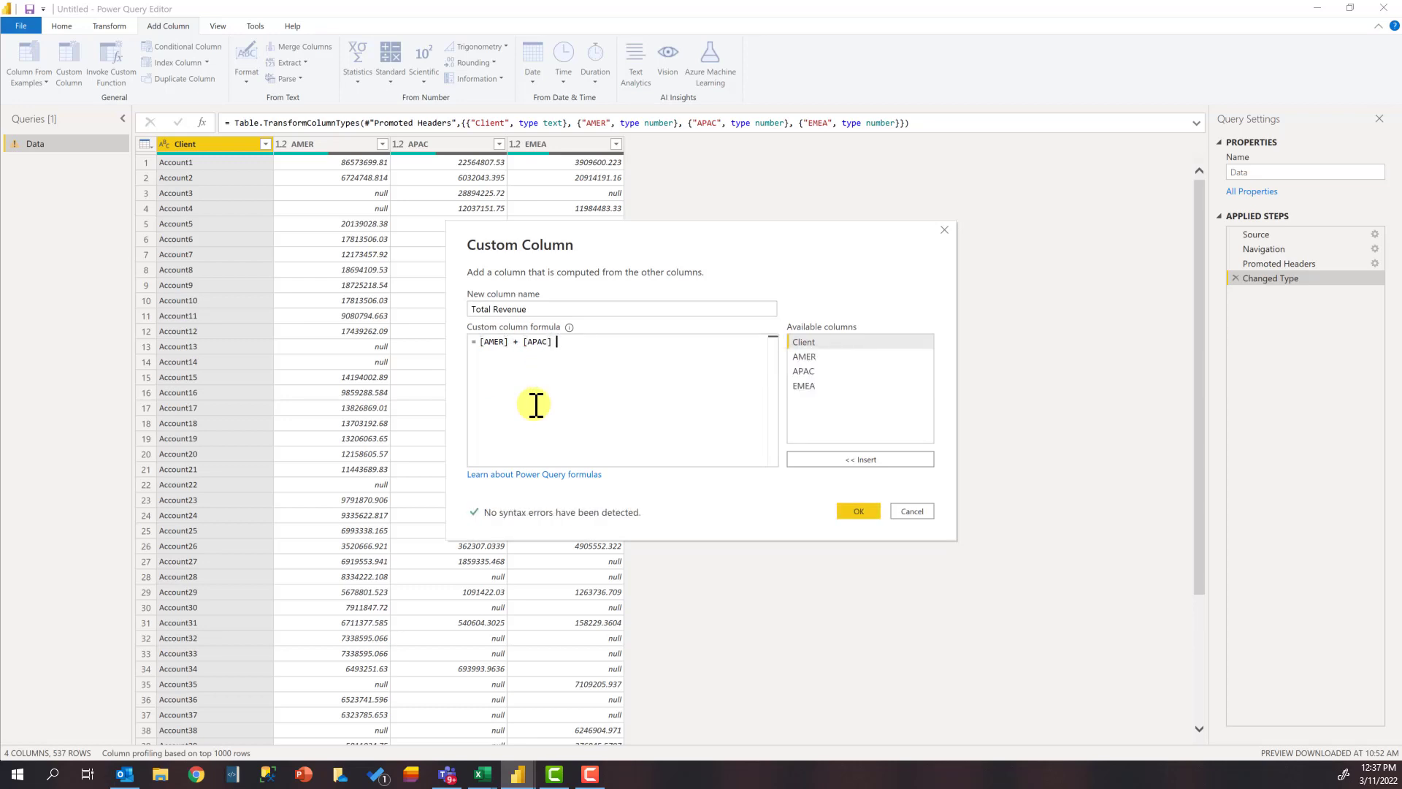
# Step: Complete the formula as [AMER] + [APAC] + [EMEA] and create the Total Revenue column
pyautogui.write('+ [')
pyautogui.press('Down')
pyautogui.press('Tab')
pyautogui.press('BackSpace')
pyautogui.press('BackSpace')
pyautogui.press('BackSpace')
pyautogui.press('BackSpace')
pyautogui.press('BackSpace')
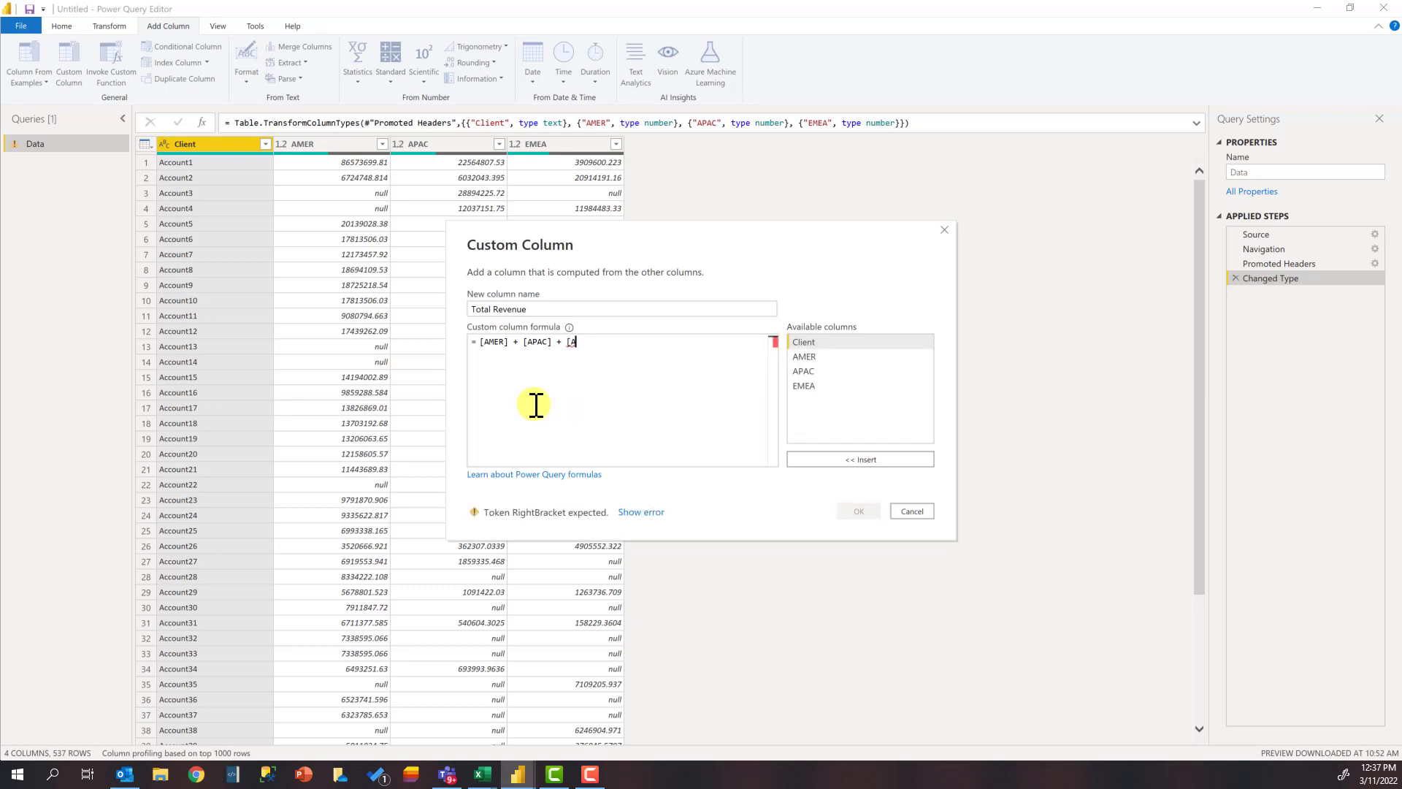
pyautogui.write('EME')
pyautogui.press('Tab')
pyautogui.click(573, 342)
pyautogui.press('BackSpace')
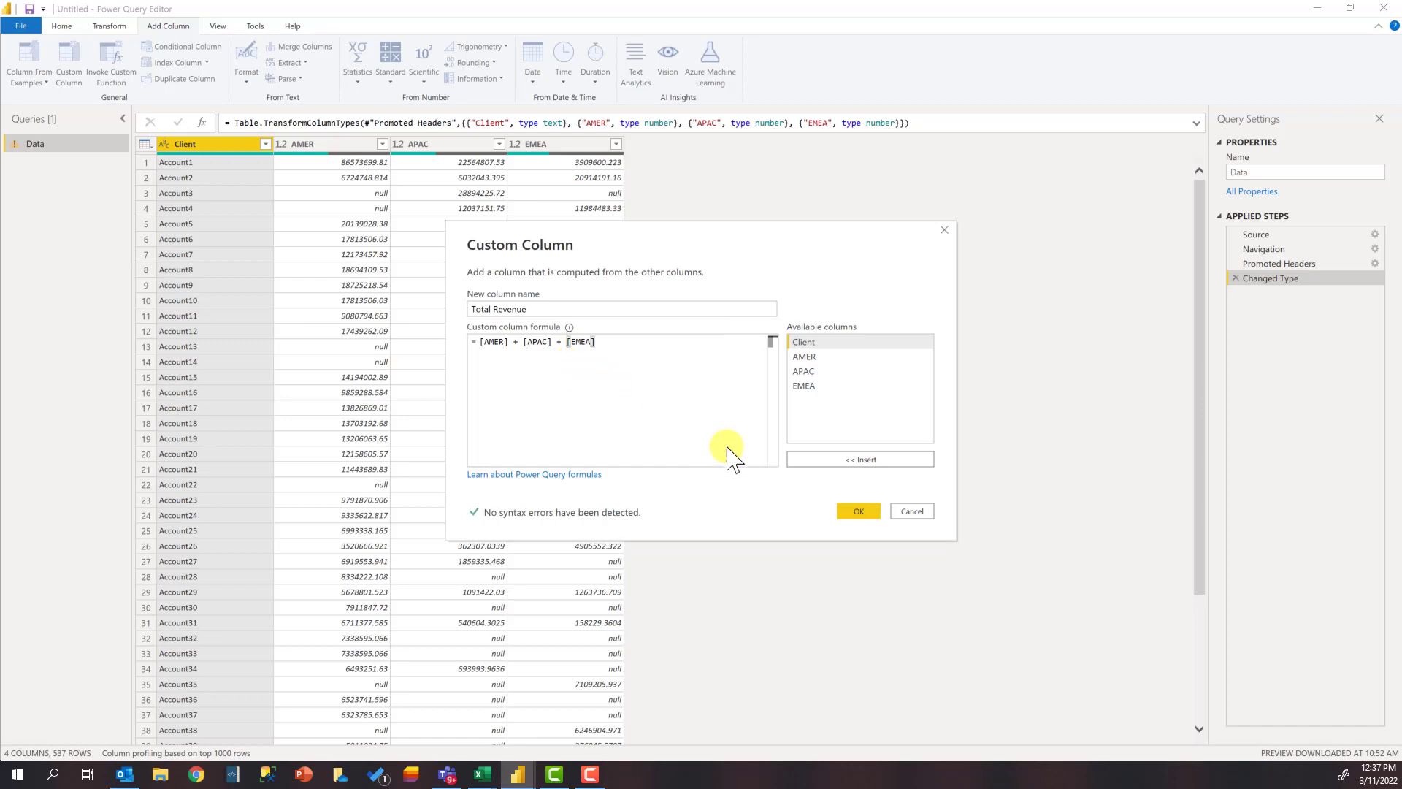
pyautogui.click(859, 511)
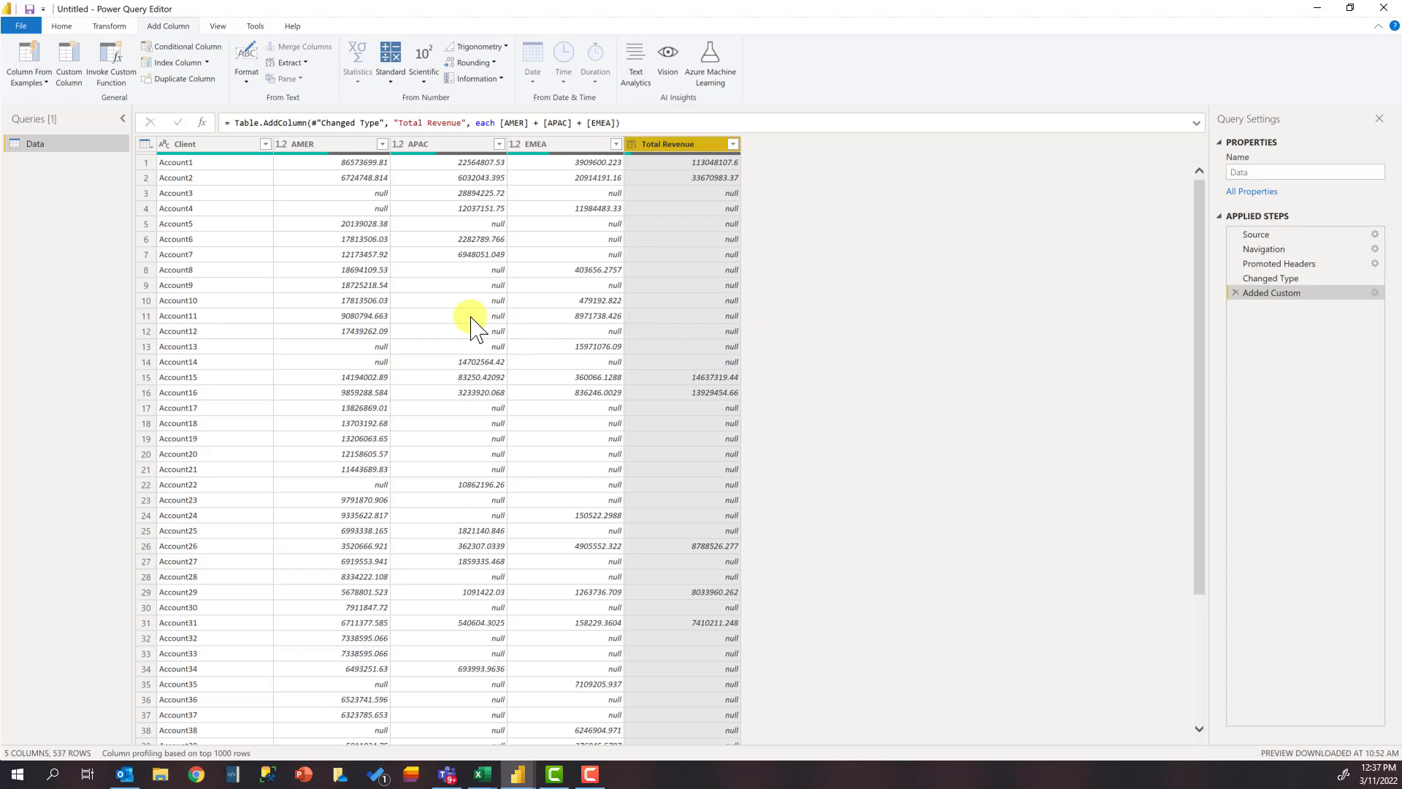
# Step: Replace null with 0 in the AMER, APAC and EMEA columns
pyautogui.click(343, 143)
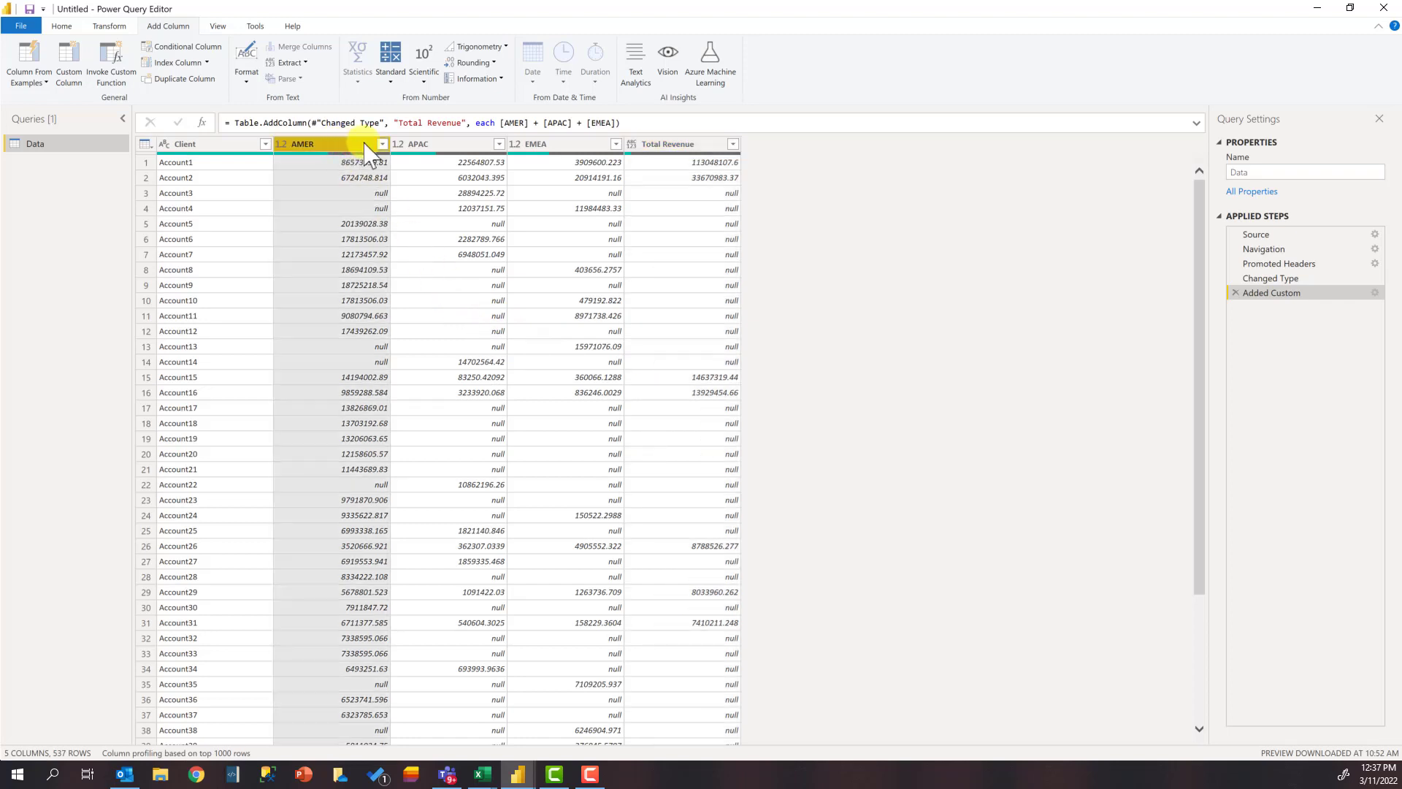
pyautogui.keyDown('ctrl'); pyautogui.click(462, 144); pyautogui.keyUp('ctrl')
pyautogui.keyDown('ctrl'); pyautogui.click(544, 145); pyautogui.keyUp('ctrl')
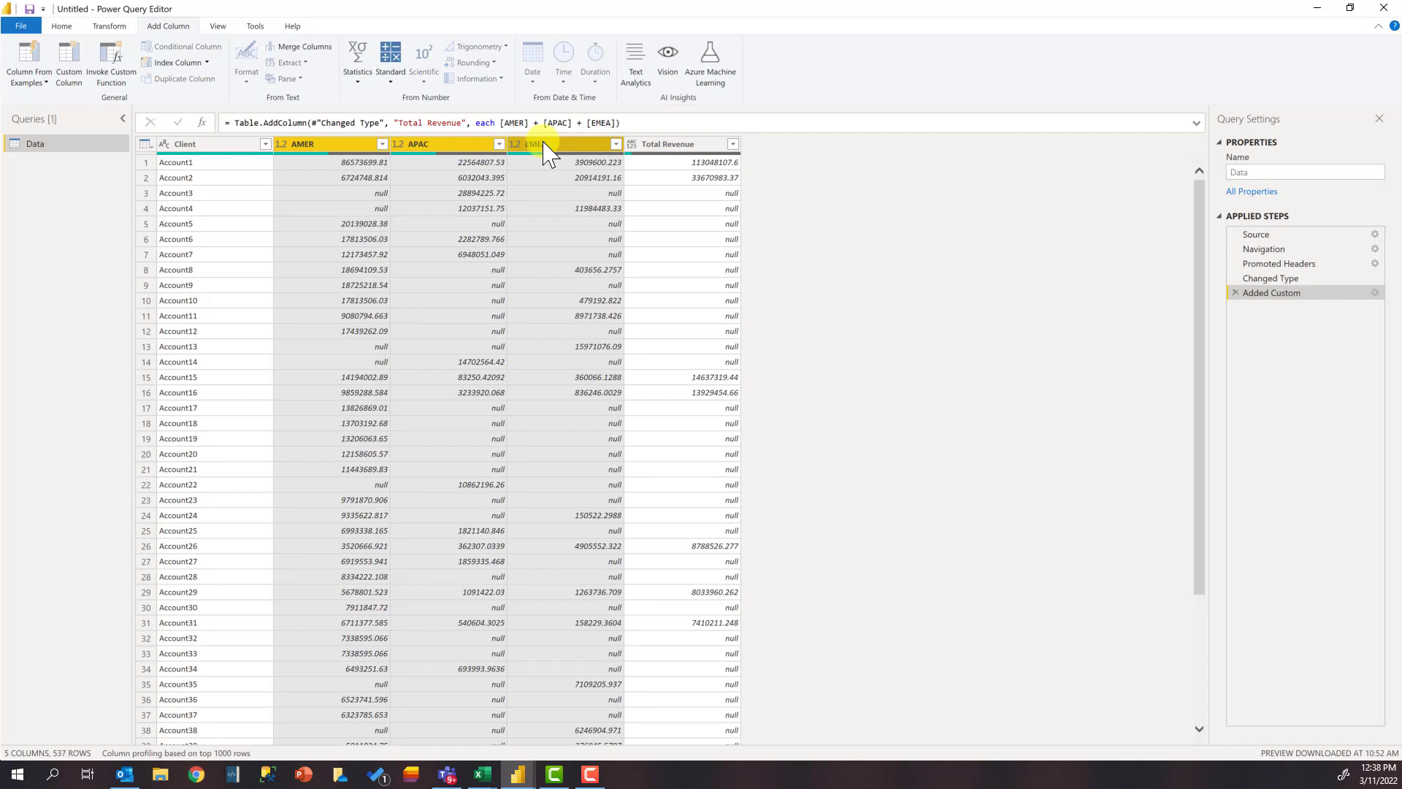
pyautogui.click(62, 26)
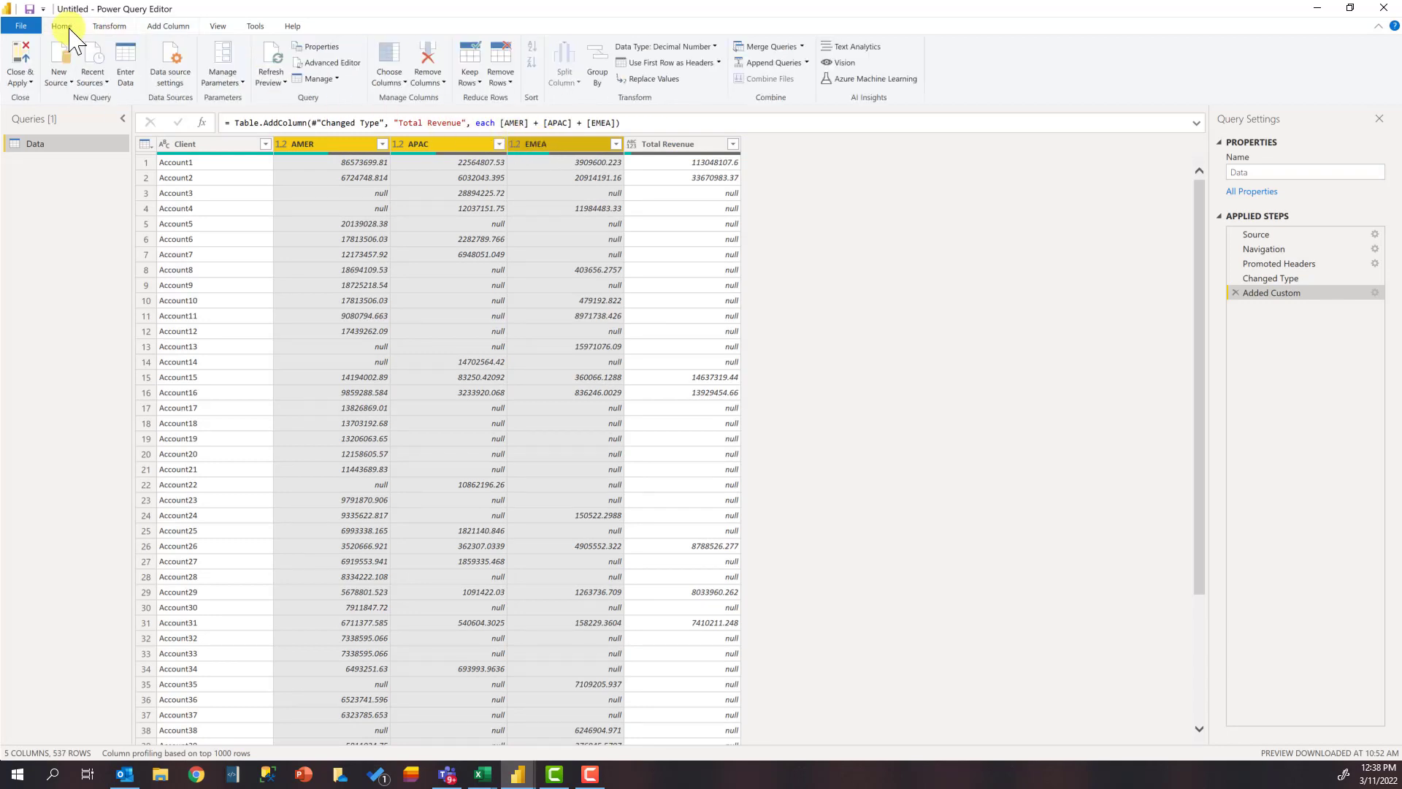
pyautogui.click(663, 84)
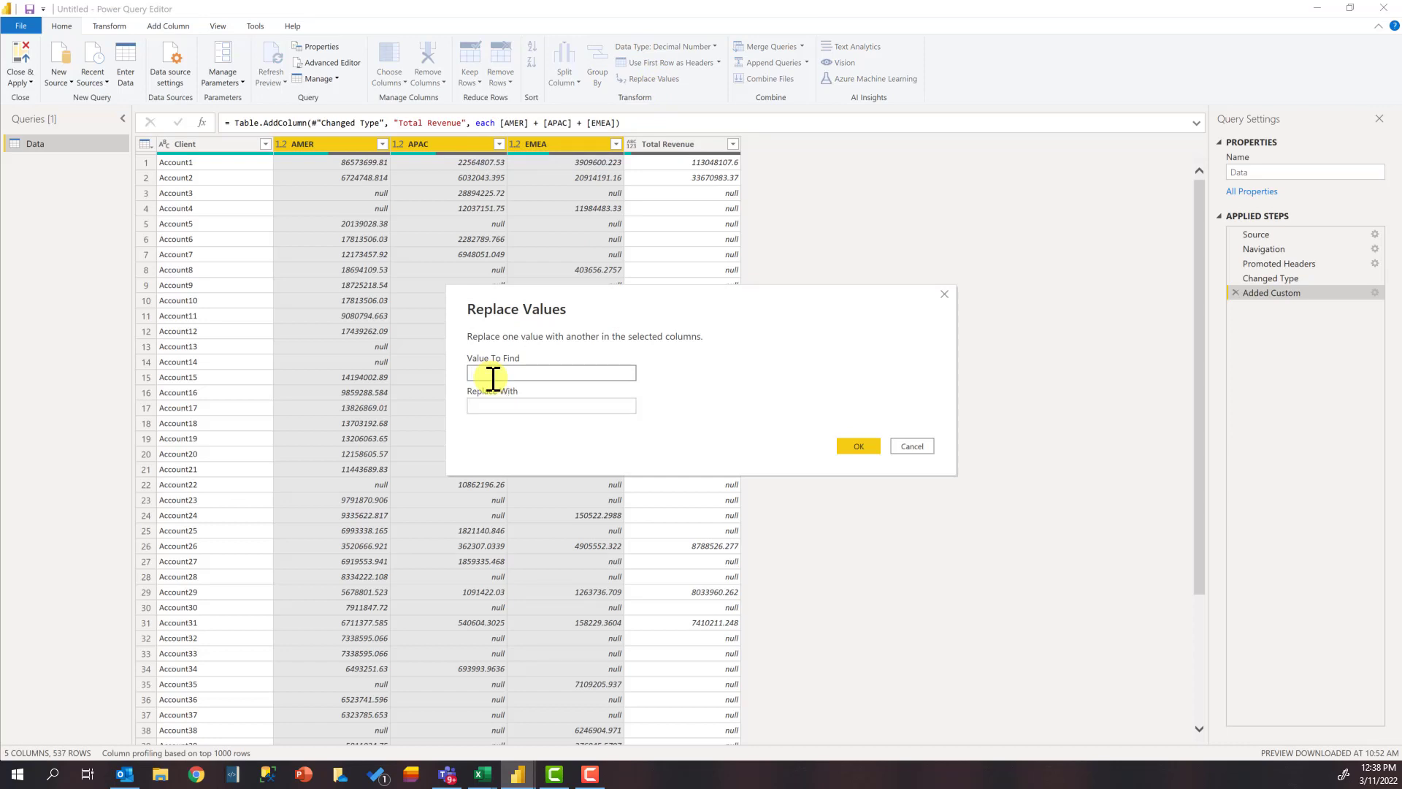
pyautogui.write('null')
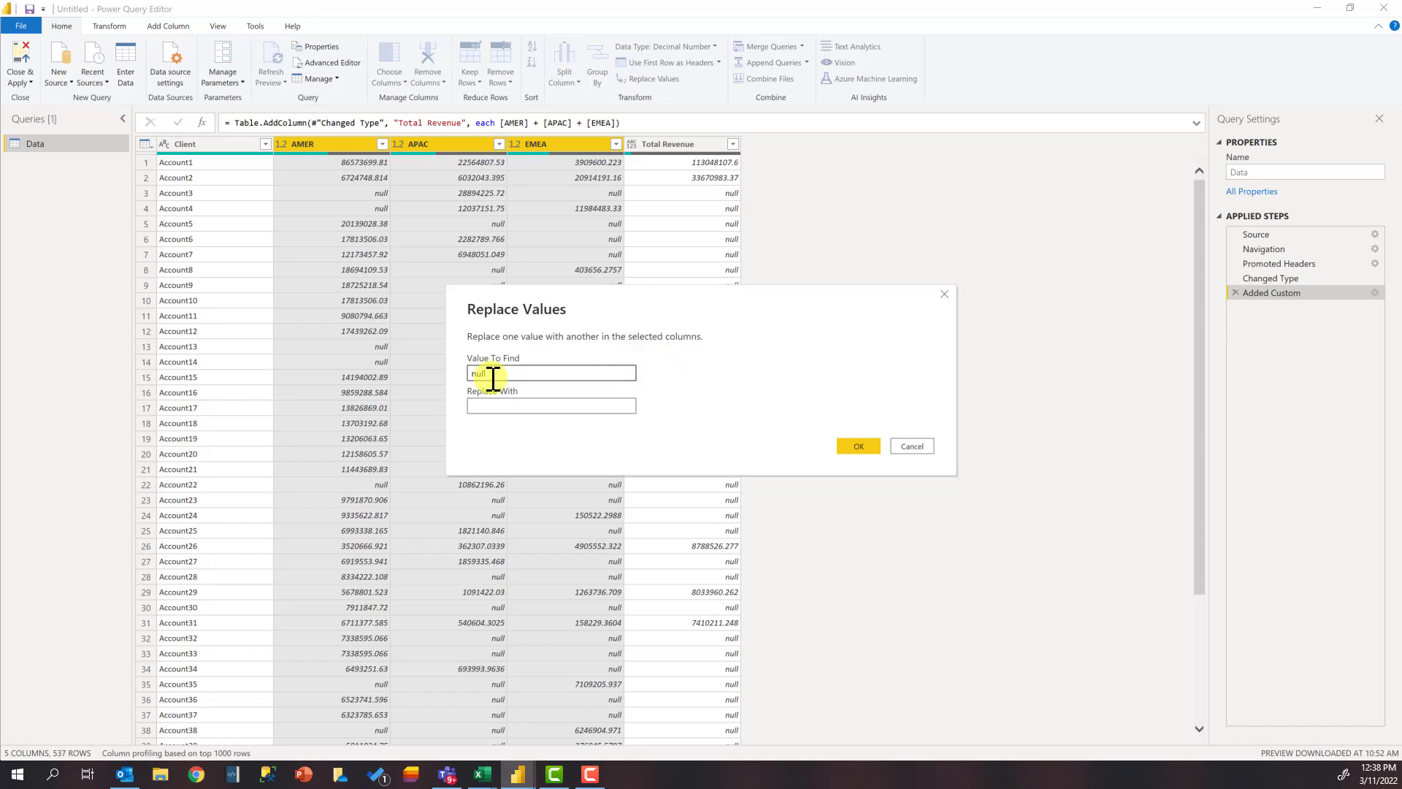
pyautogui.press('Tab')
pyautogui.write('0')
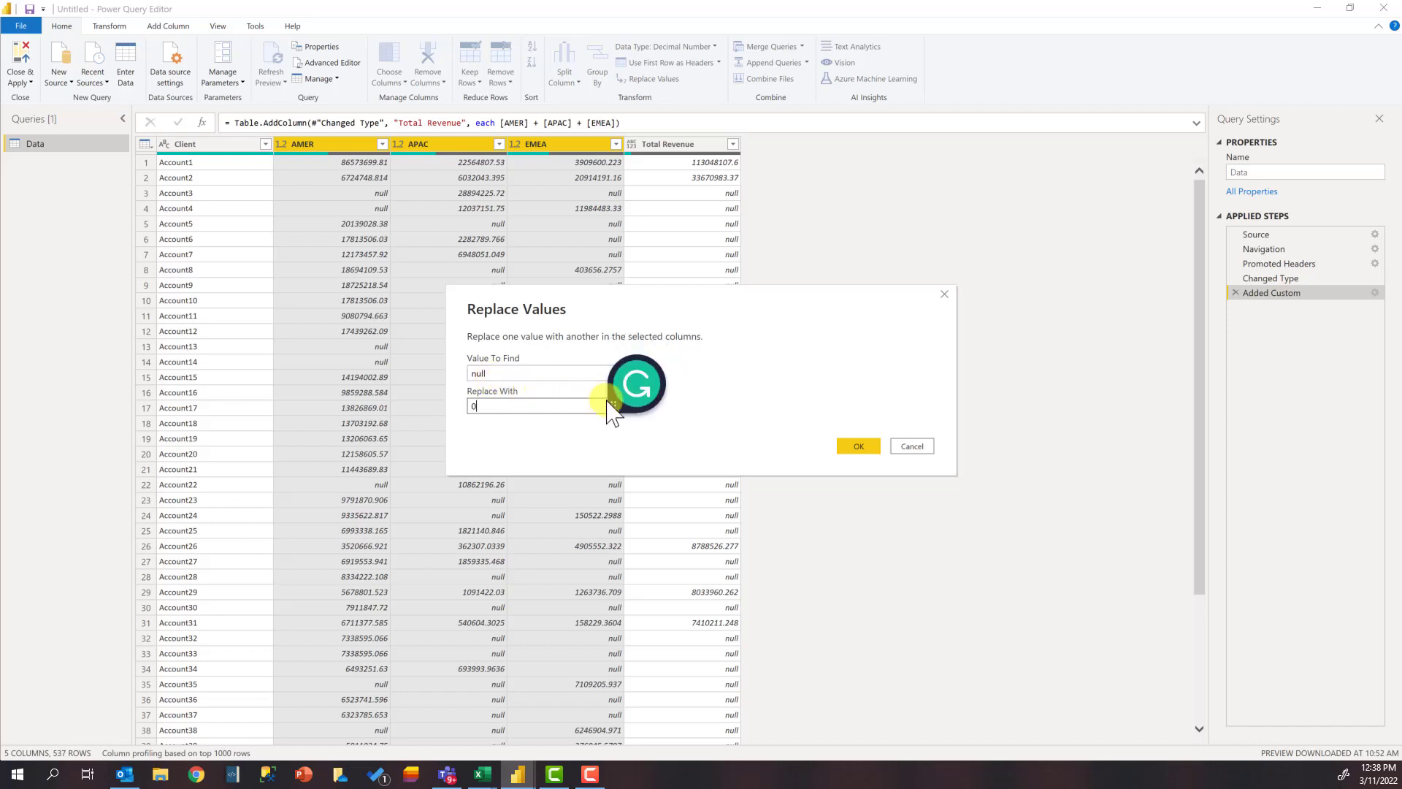
pyautogui.click(854, 447)
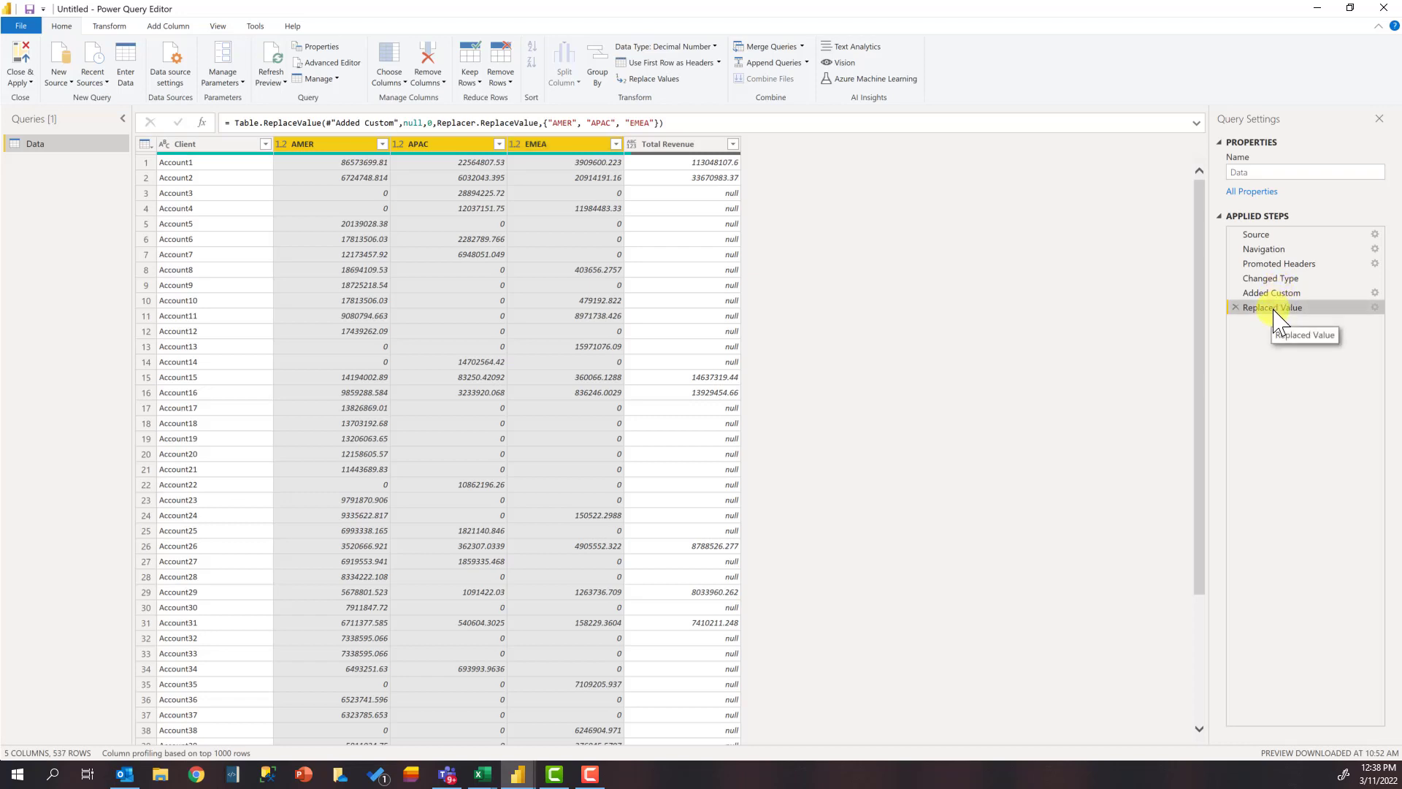
# Step: Move the Replaced Value step ahead of Added Custom in the applied steps, and select Added Custom
pyautogui.moveTo(1274, 314); pyautogui.dragTo(1274, 293)
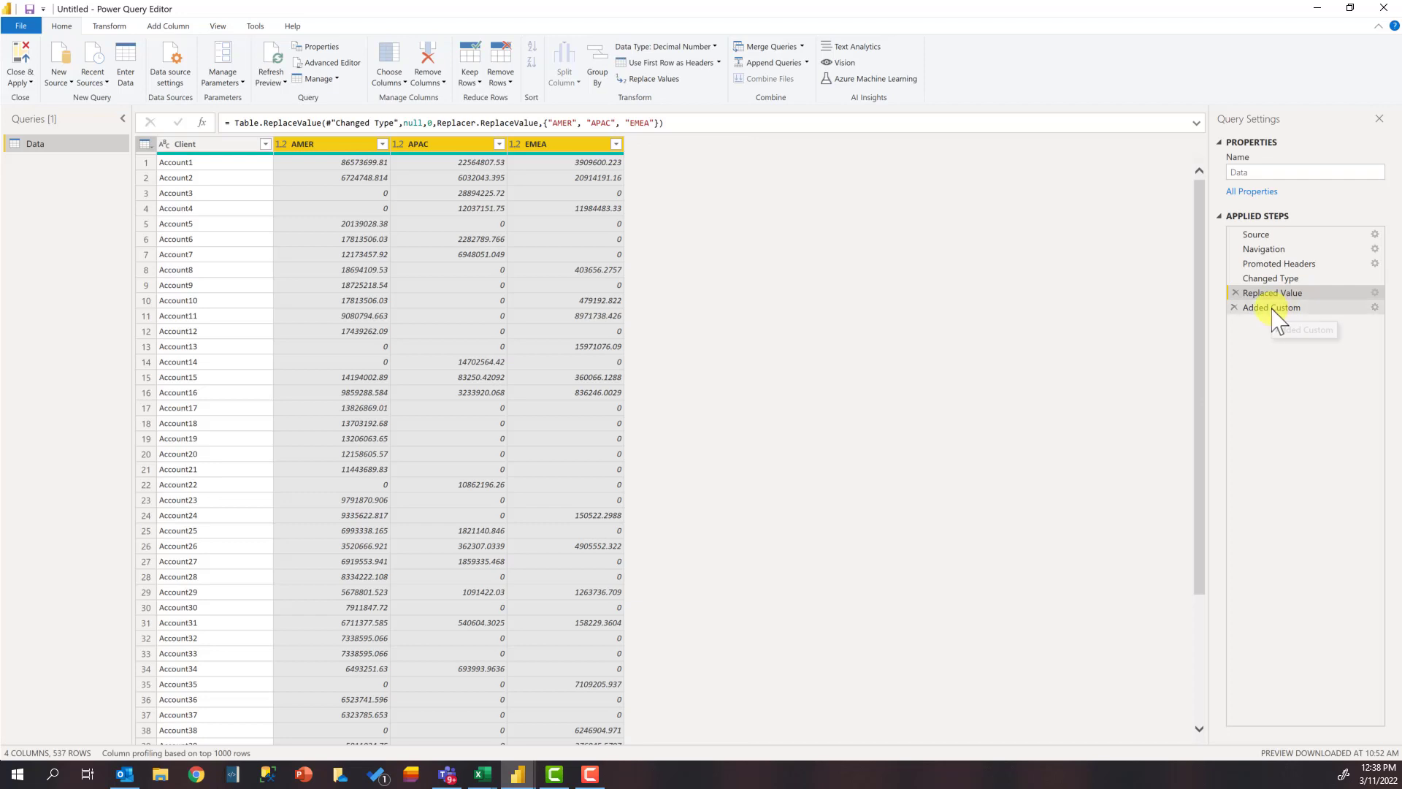
pyautogui.click(1274, 313)
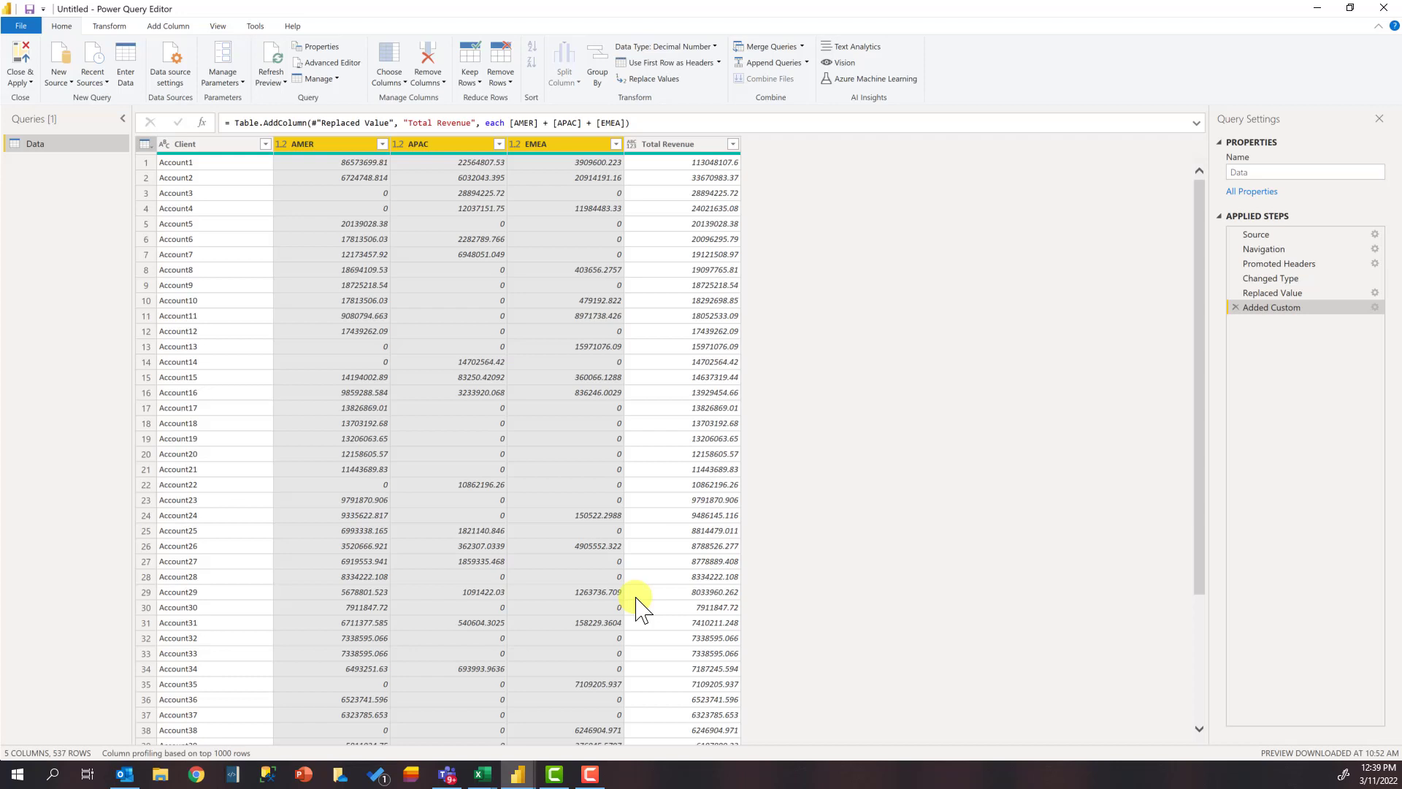
# Step: Start a conditional column with Total Revenue selected and name it Account Segment
pyautogui.click(173, 27)
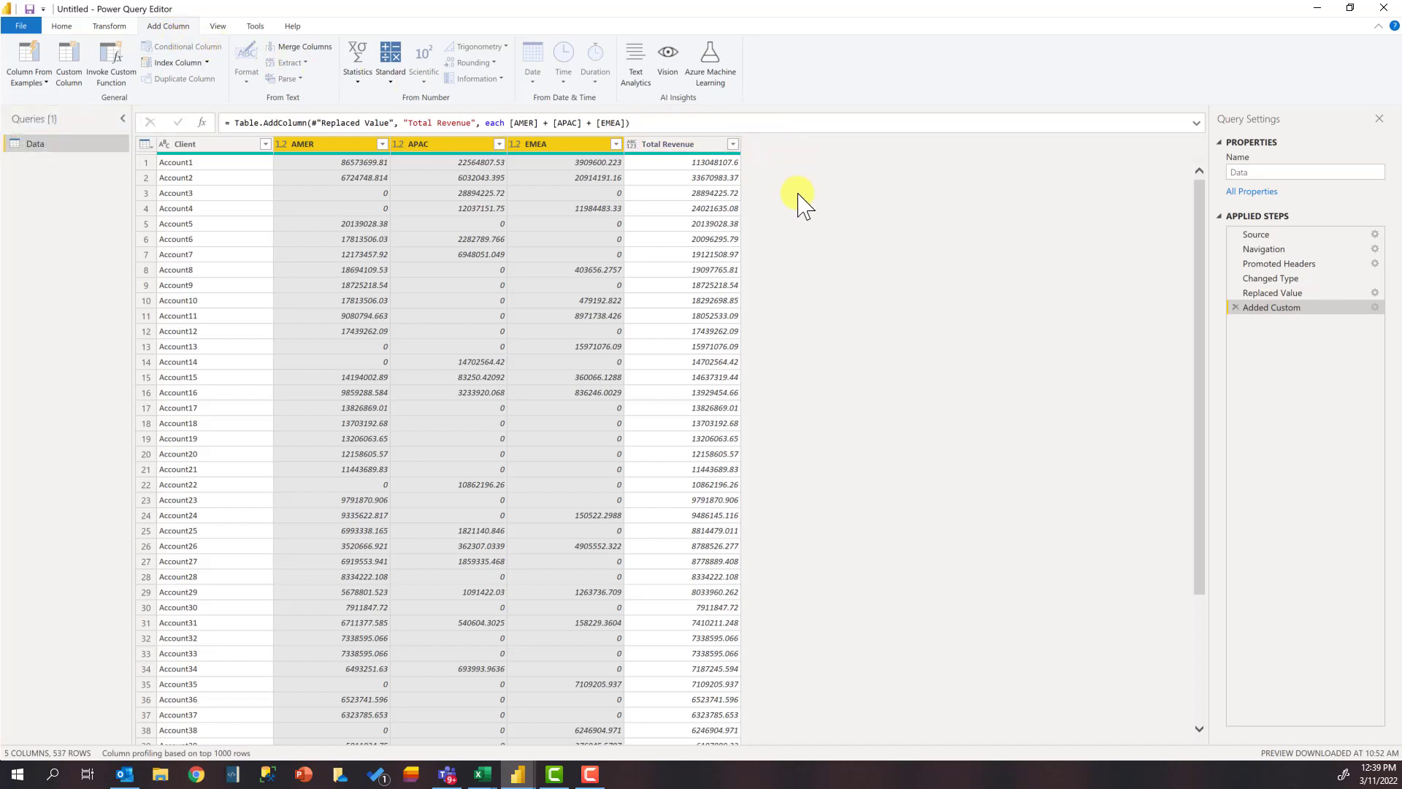
pyautogui.click(645, 146)
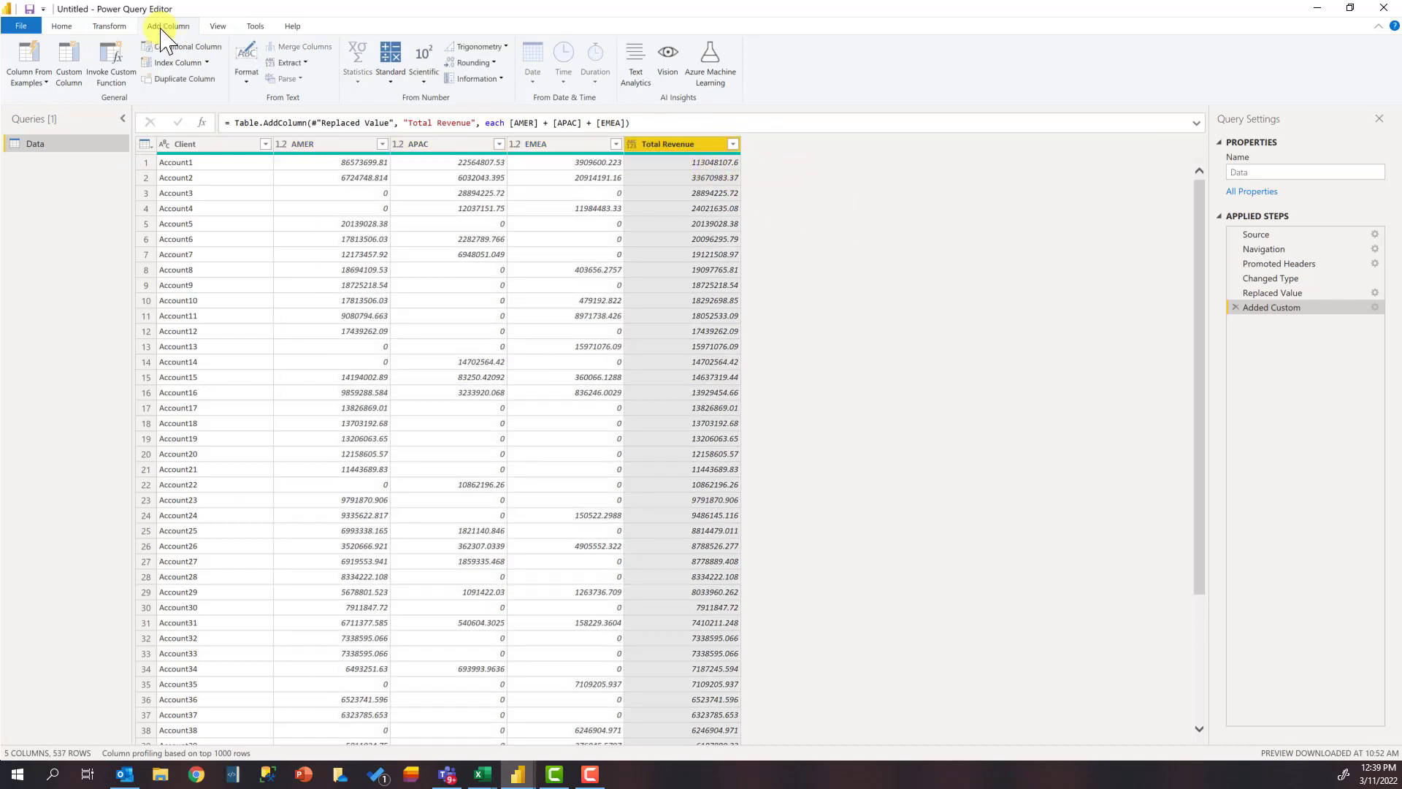
pyautogui.click(184, 47)
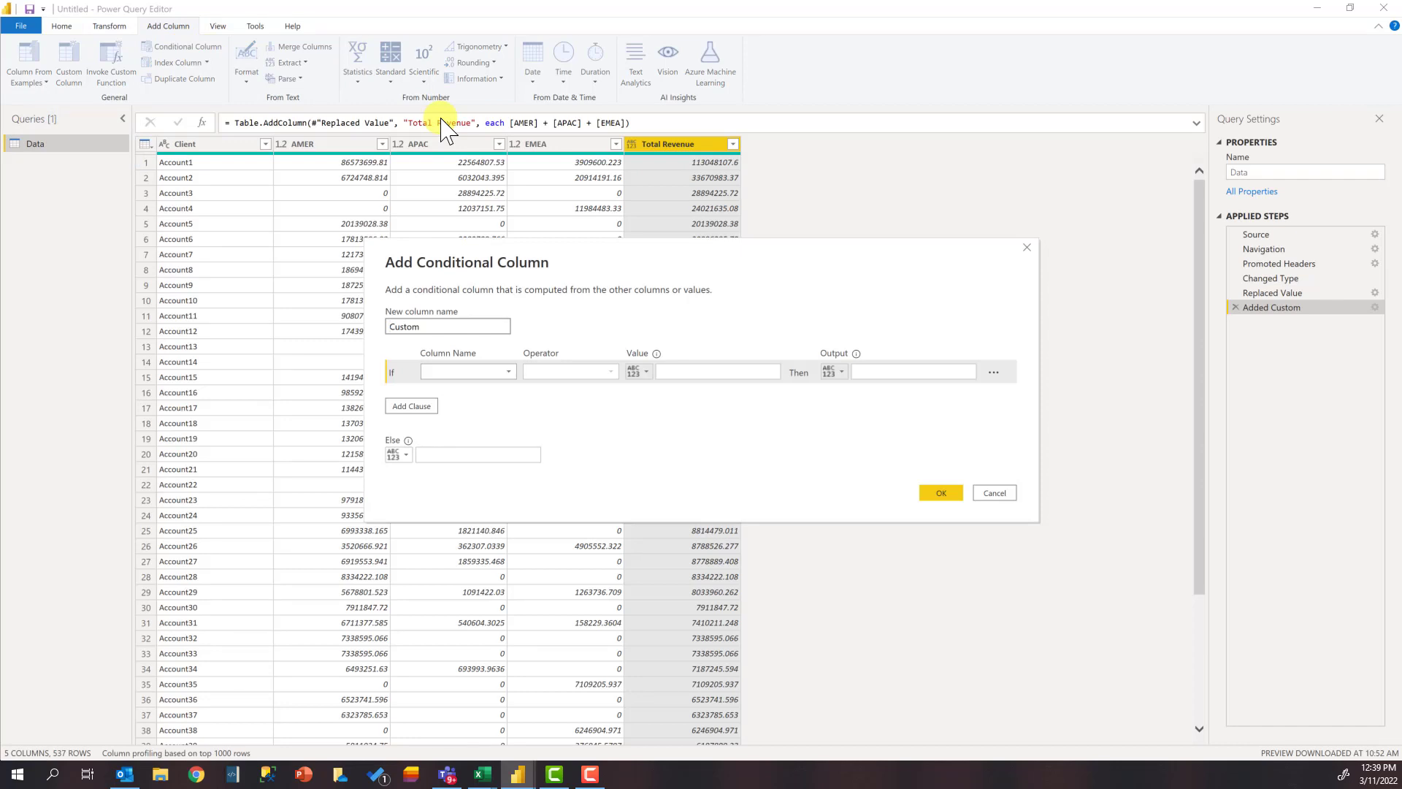
pyautogui.doubleClick(389, 326)
pyautogui.write('Account Segment')
pyautogui.press('Tab')
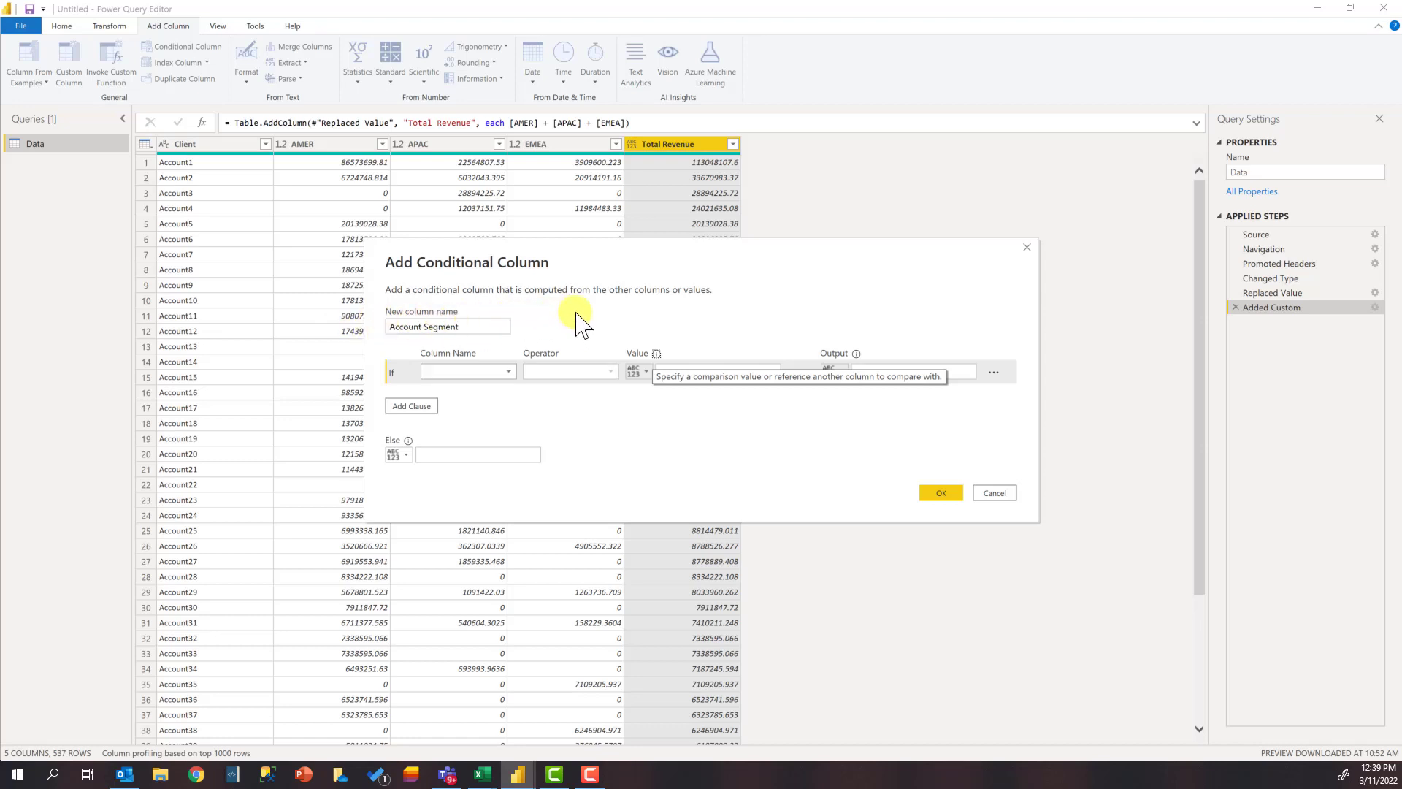
# Step: Define the first condition so that Total Revenue is less than 150000 outputs Very Small
pyautogui.click(509, 373)
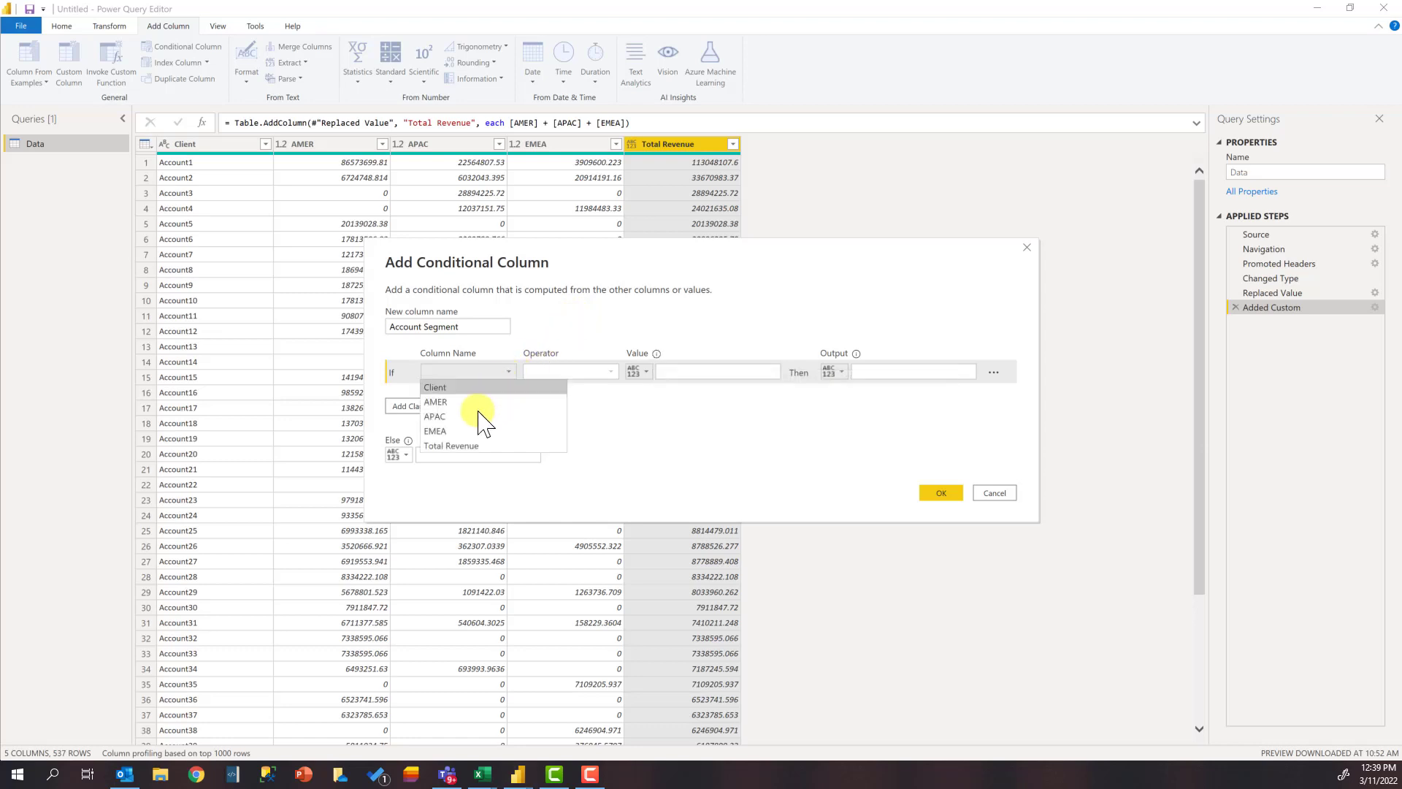
pyautogui.click(450, 446)
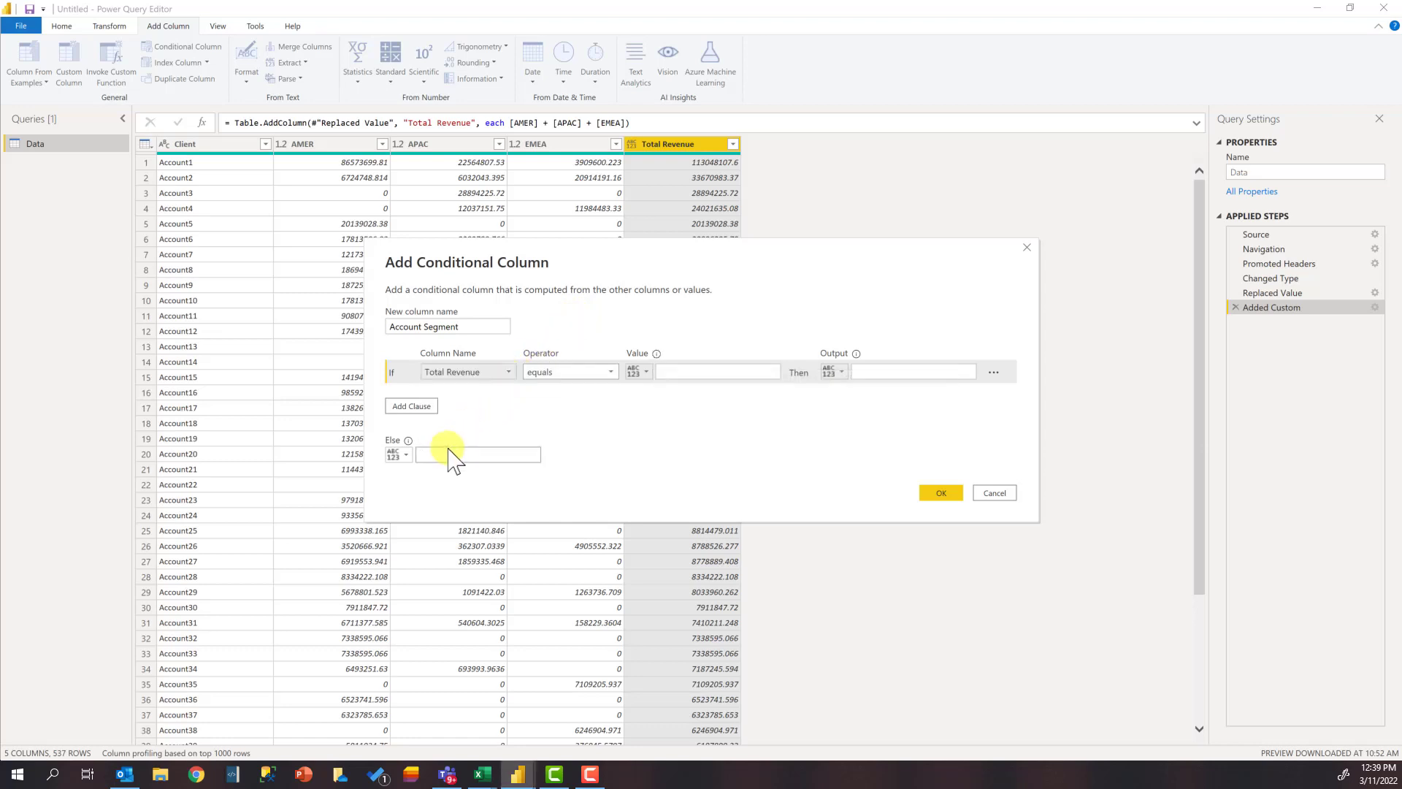
pyautogui.click(611, 372)
pyautogui.click(584, 446)
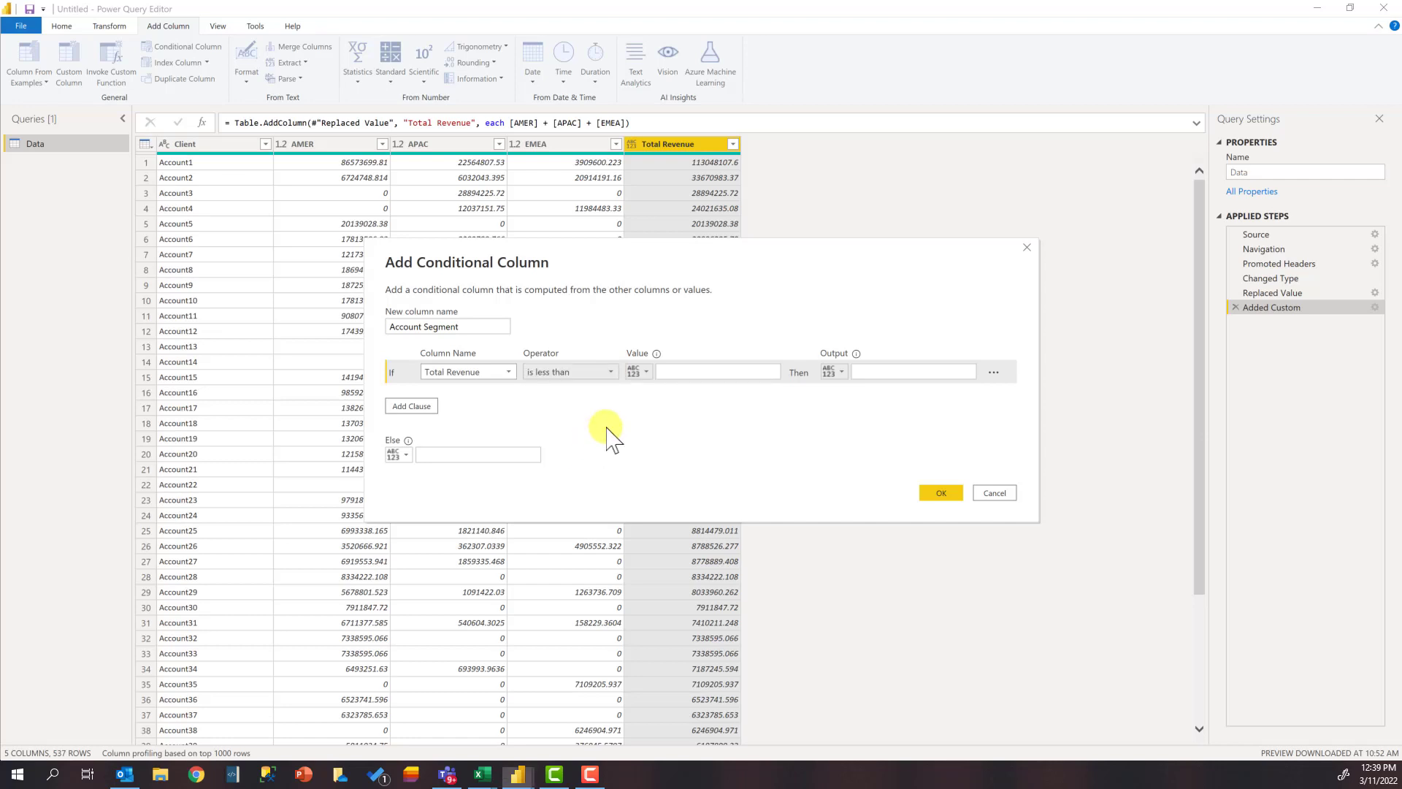
pyautogui.click(662, 373)
pyautogui.write('1')
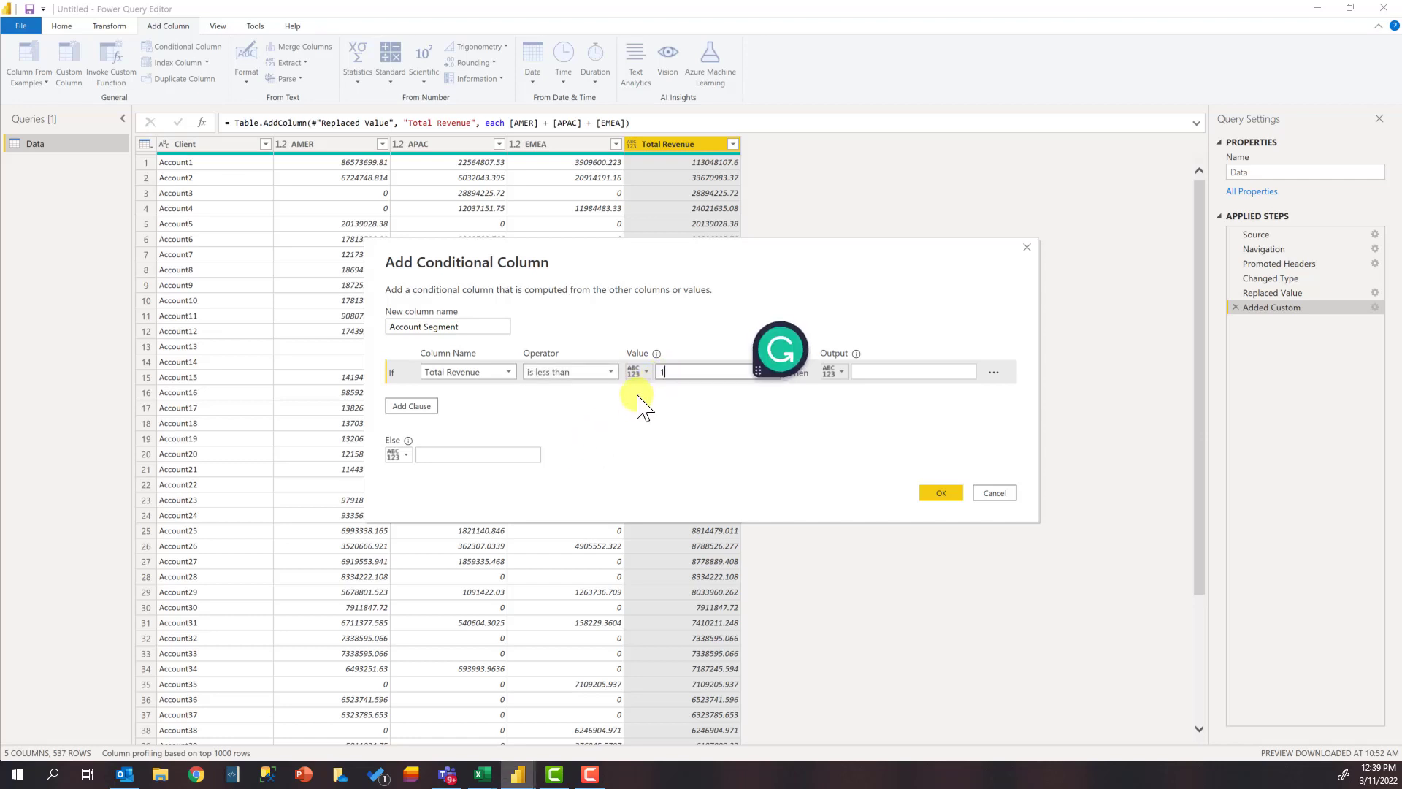
pyautogui.write('50000')
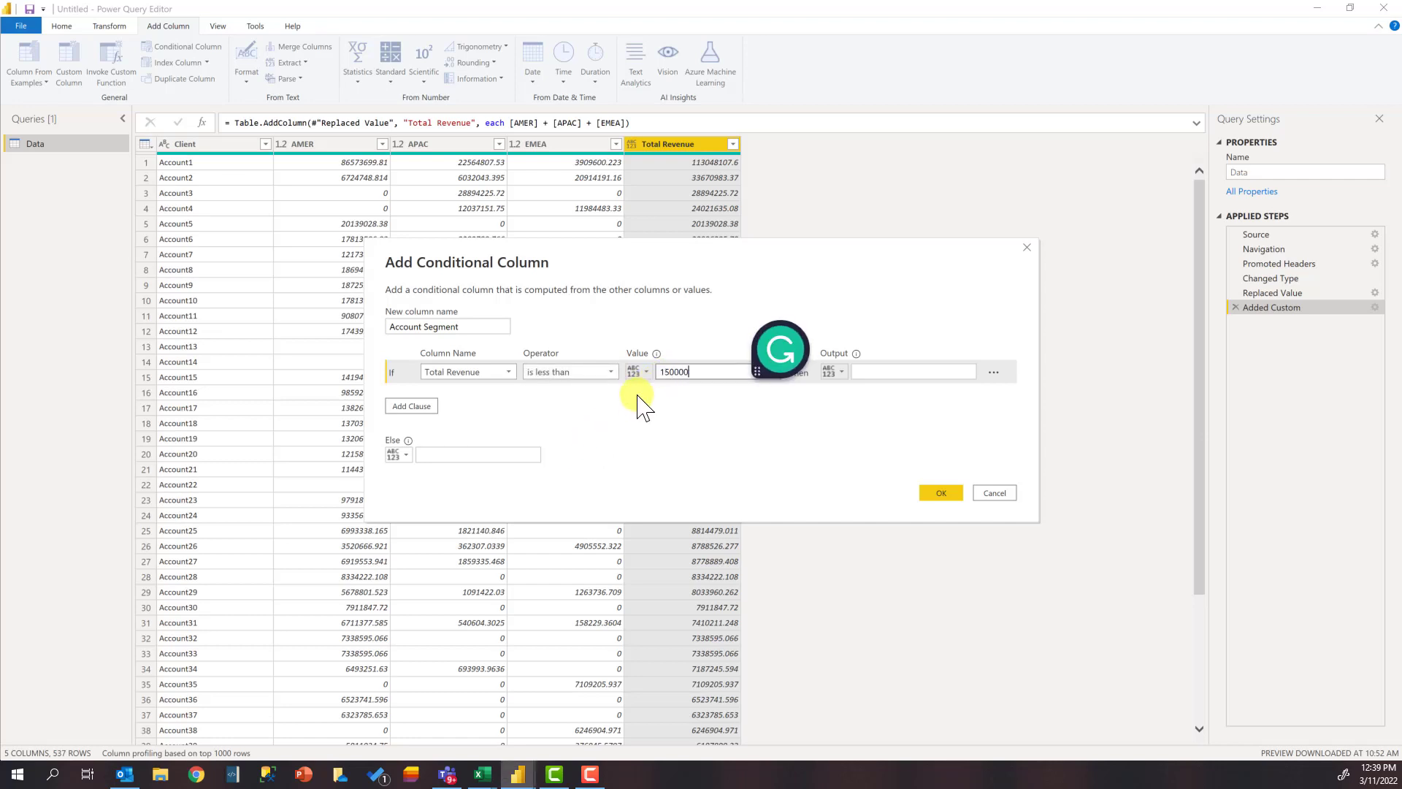
pyautogui.press('Tab')
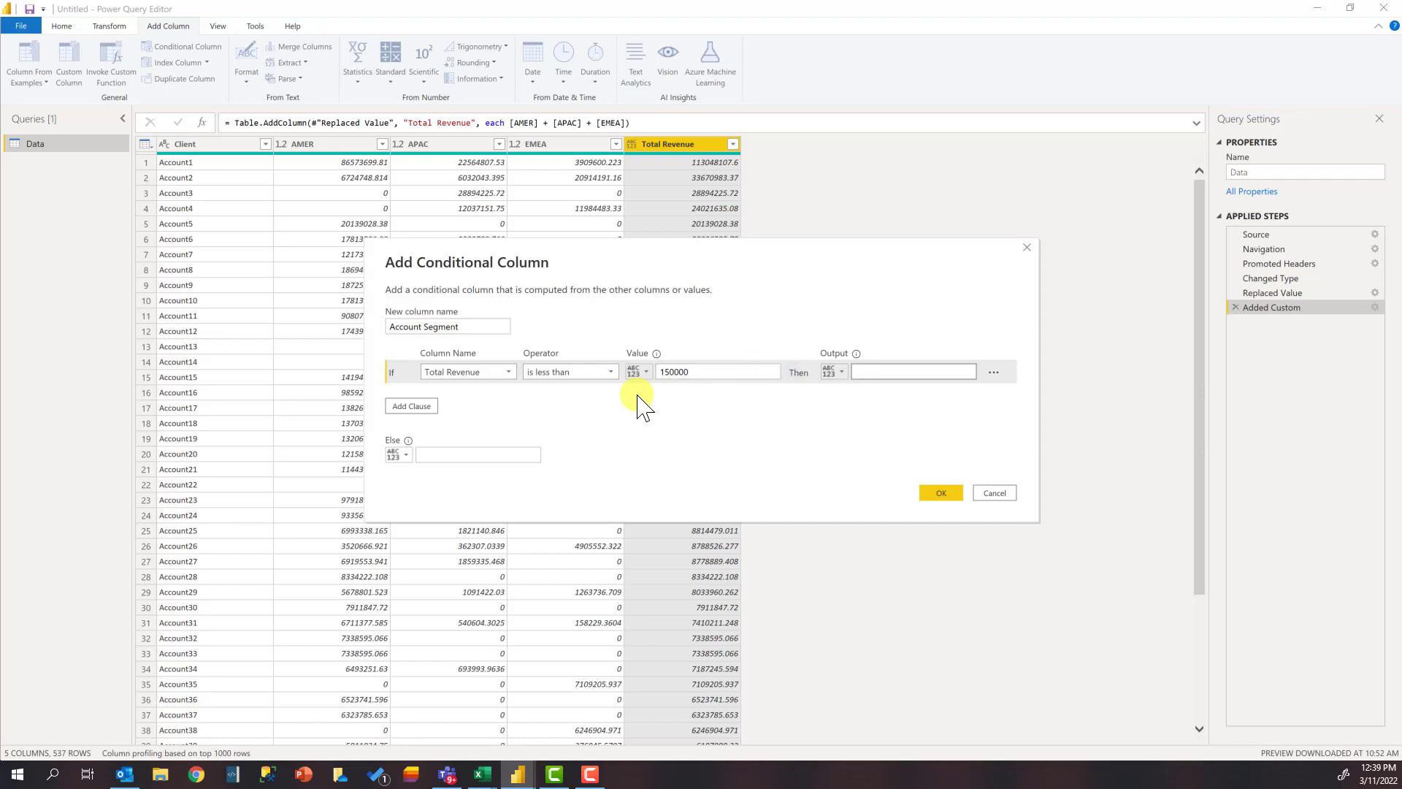
pyautogui.write('Very Small')
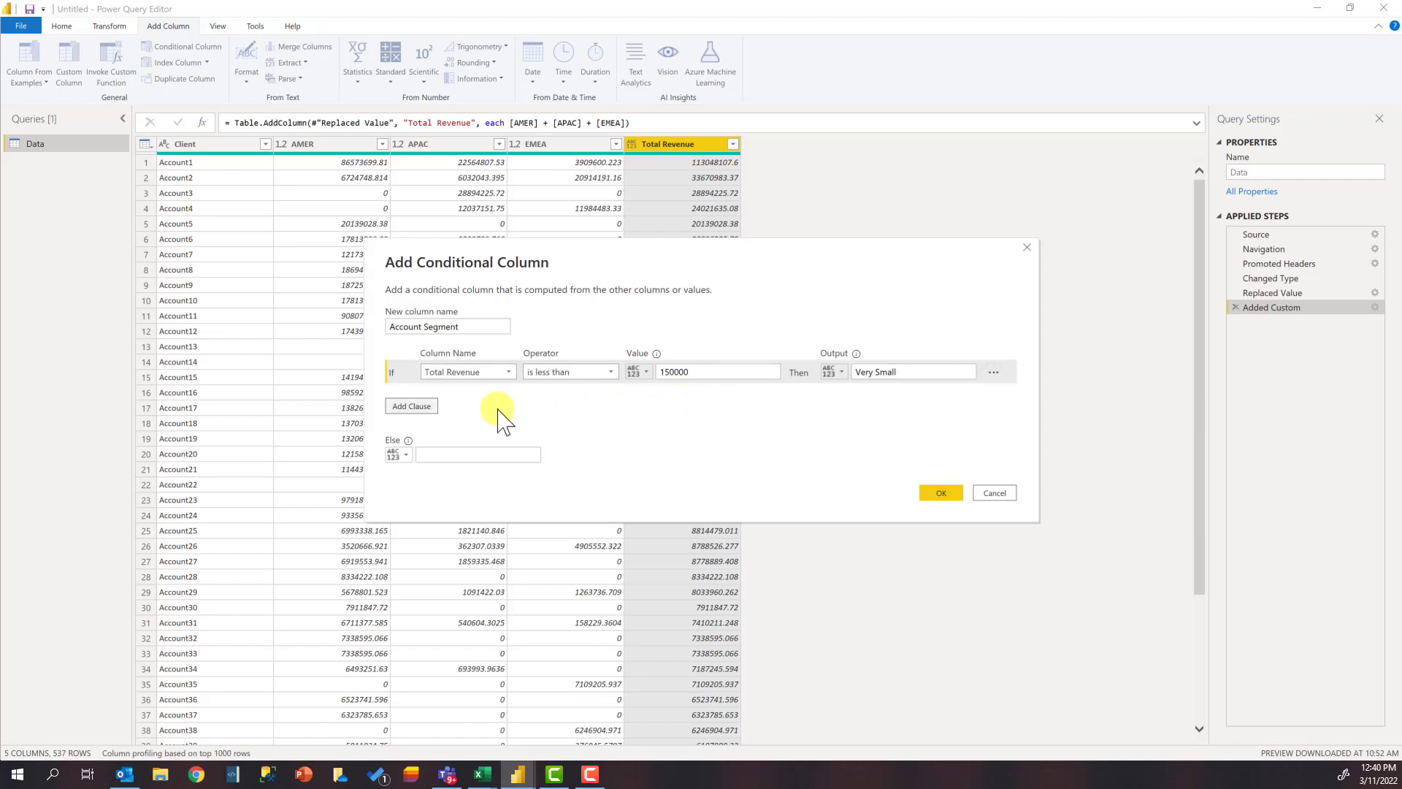
# Step: Add two more clauses and set the first Else If to output Small Account when Total Revenue is less than 1000000
pyautogui.click(411, 407)
pyautogui.click(422, 431)
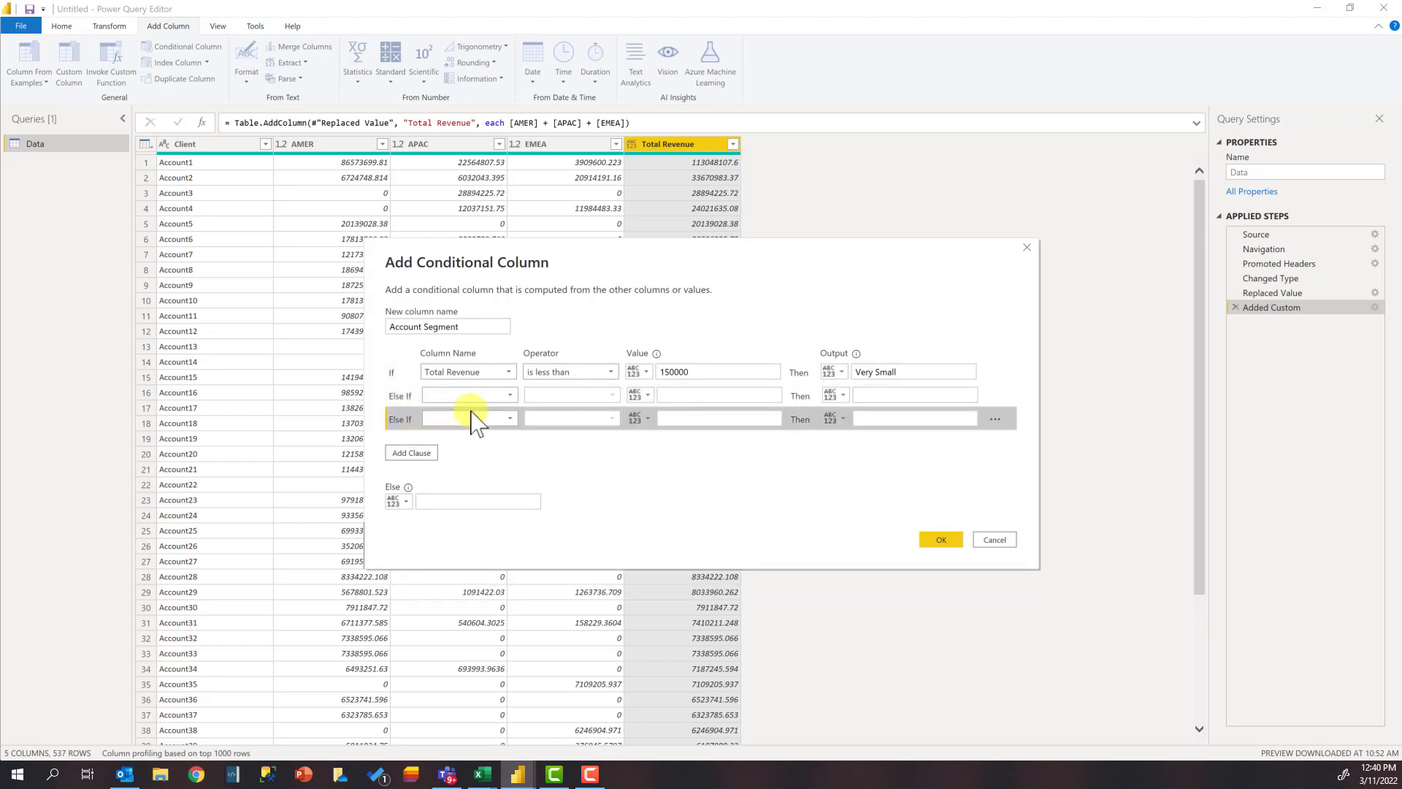
pyautogui.click(509, 398)
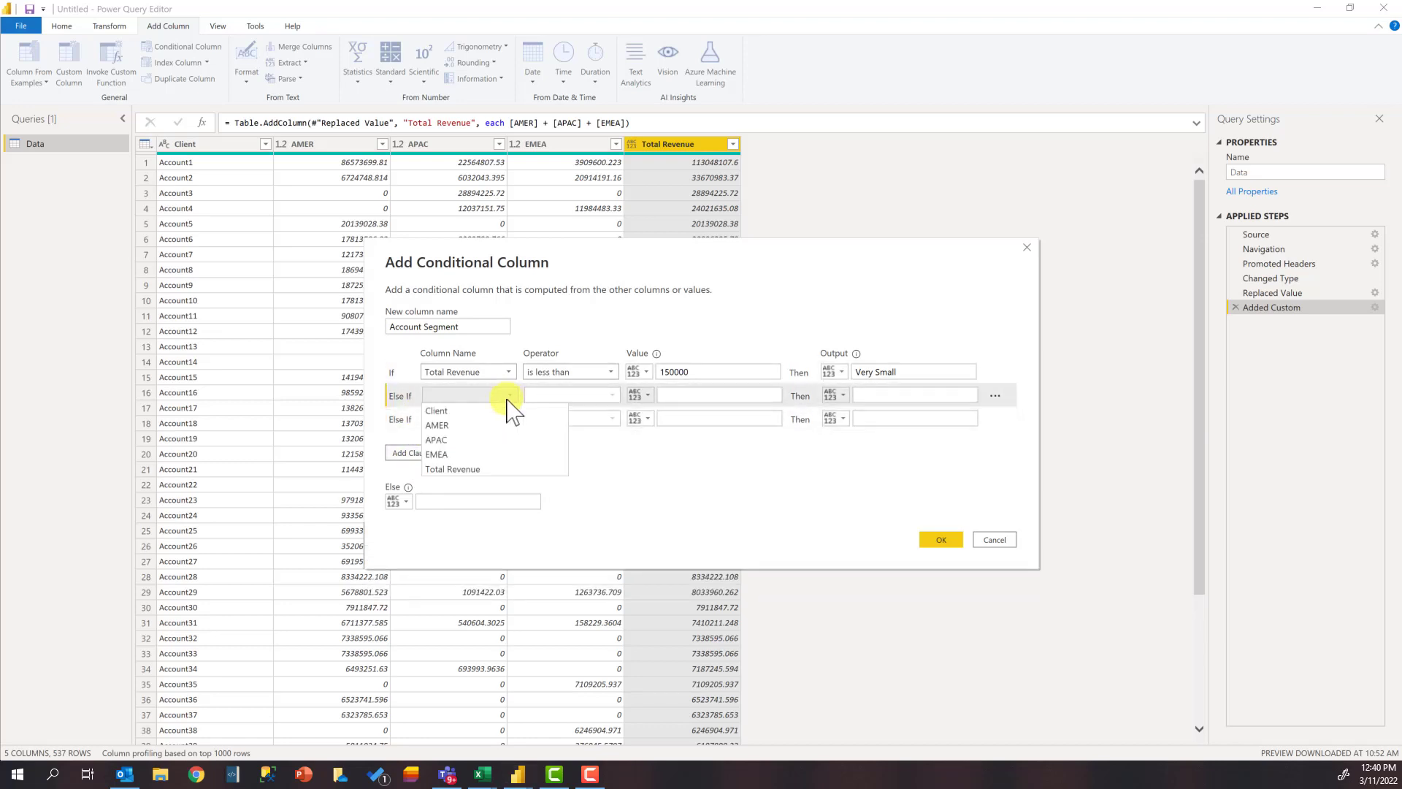
pyautogui.click(494, 471)
pyautogui.click(611, 395)
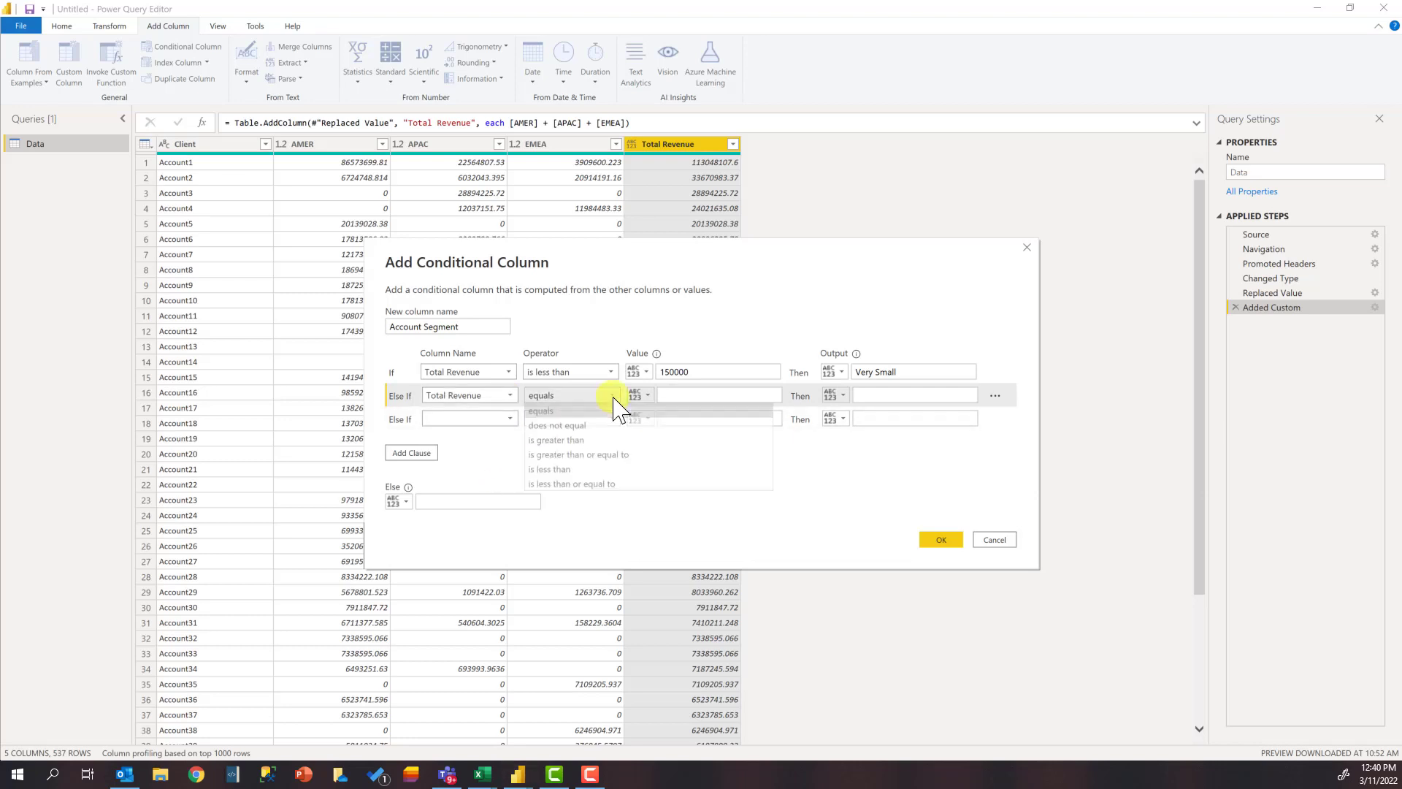
pyautogui.click(588, 471)
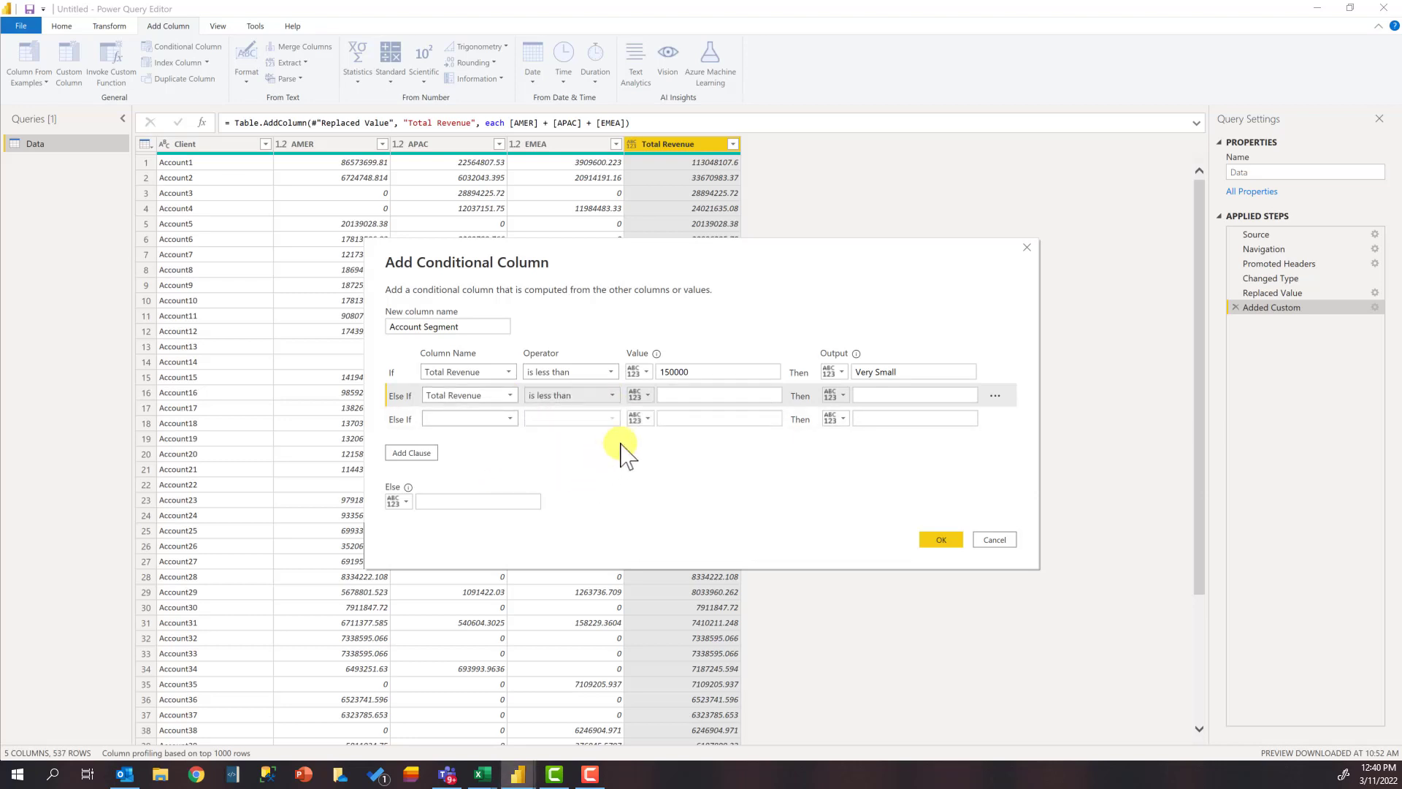
pyautogui.click(676, 395)
pyautogui.write('1000000')
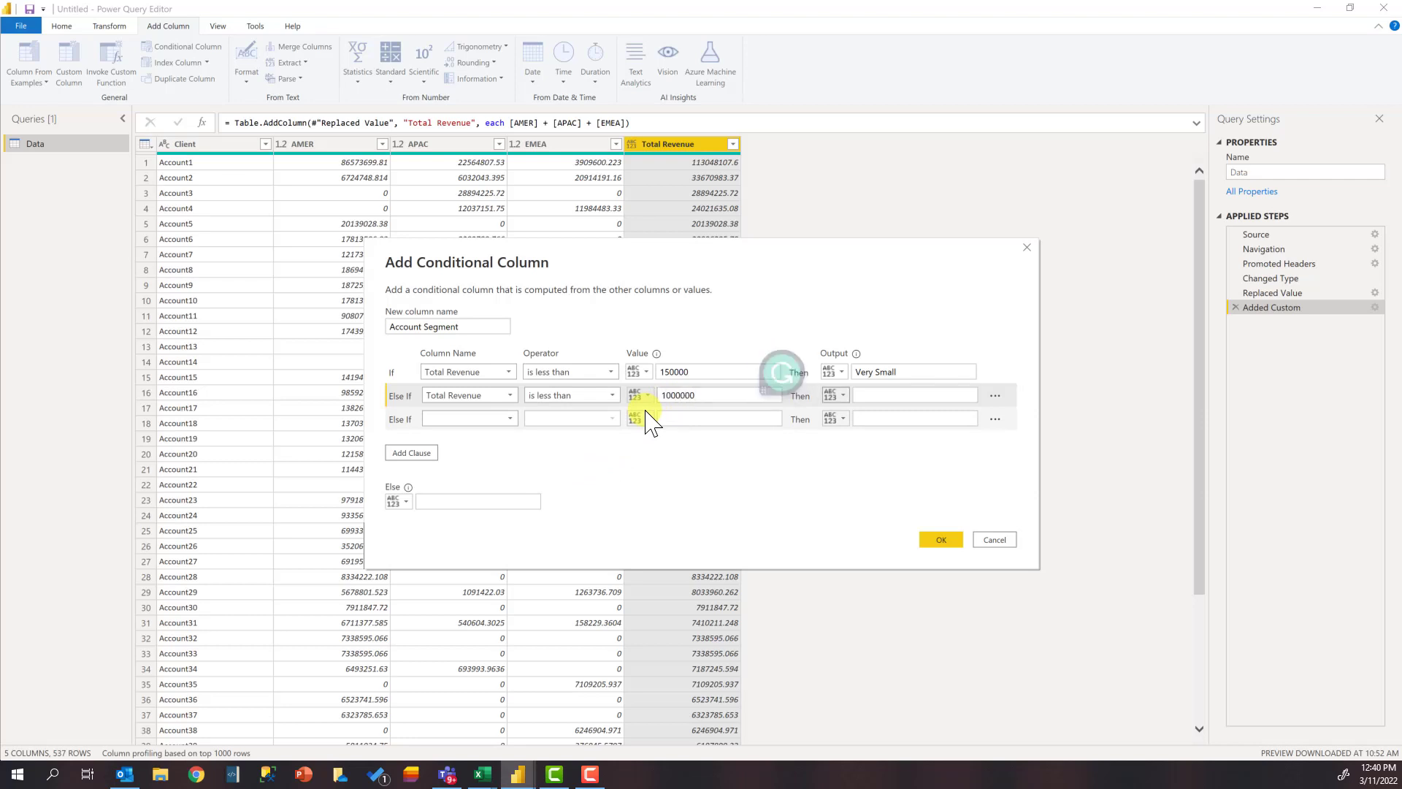
pyautogui.click(875, 395)
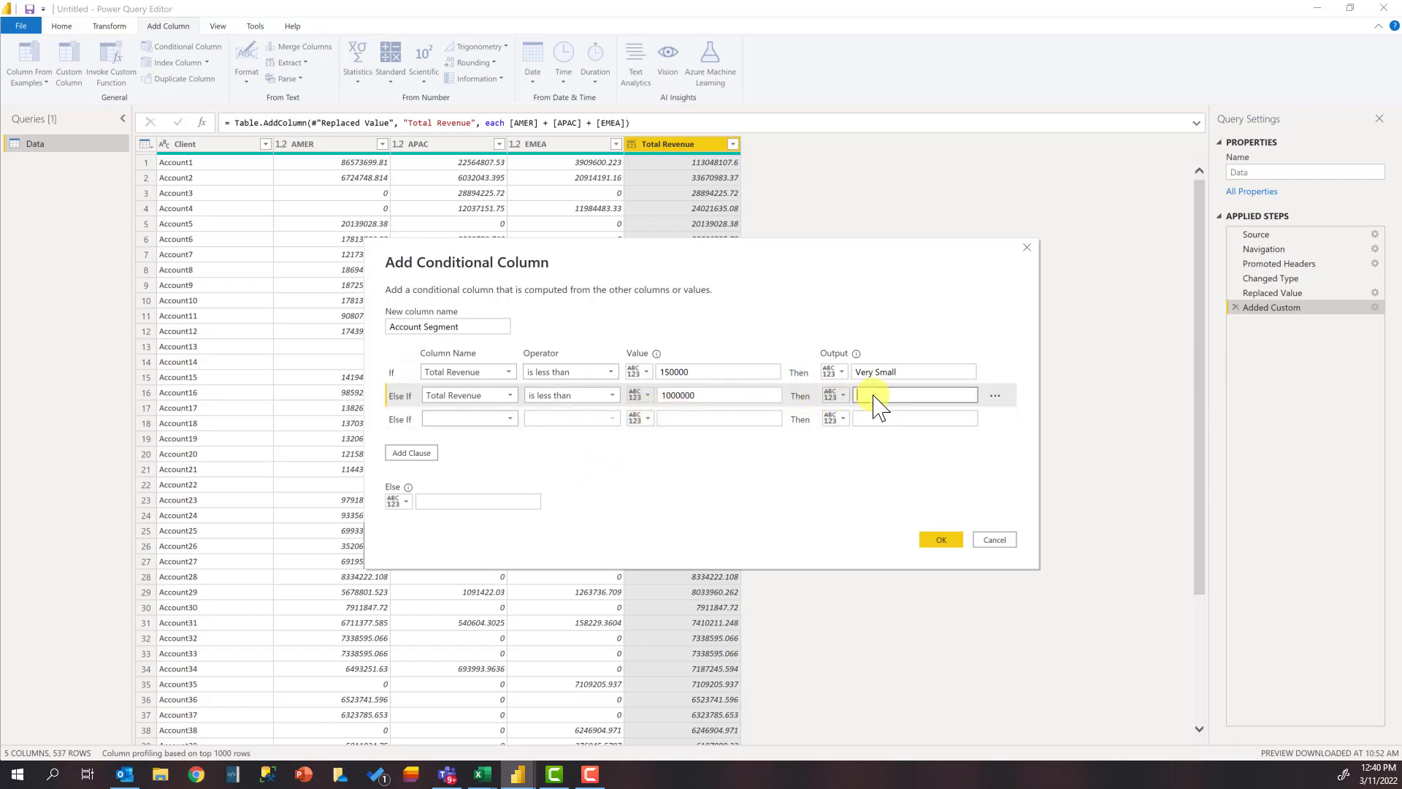
pyautogui.write('Small Account')
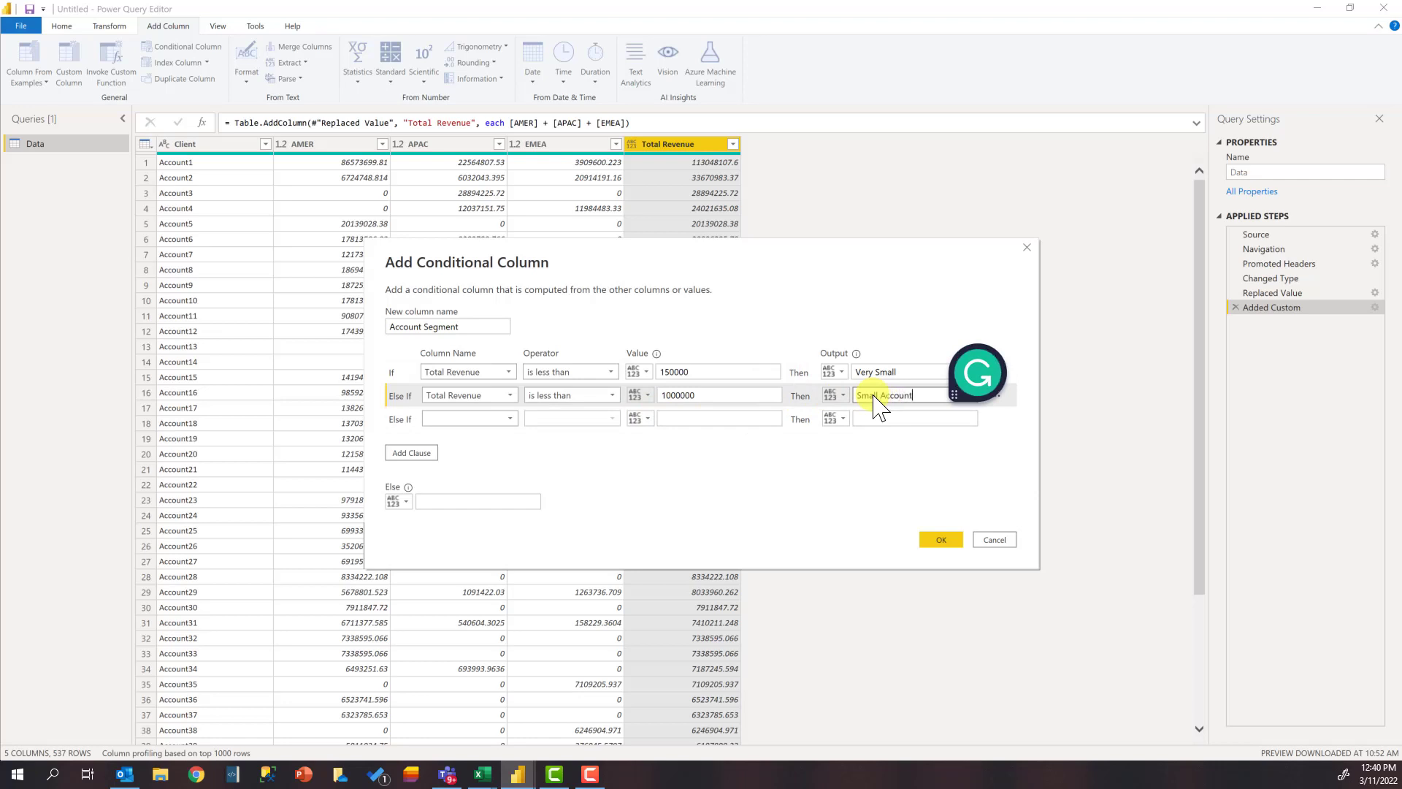
# Step: Set the second Else If clause to output Medium Account when Total Revenue is less than 5000000
pyautogui.click(508, 419)
pyautogui.click(486, 493)
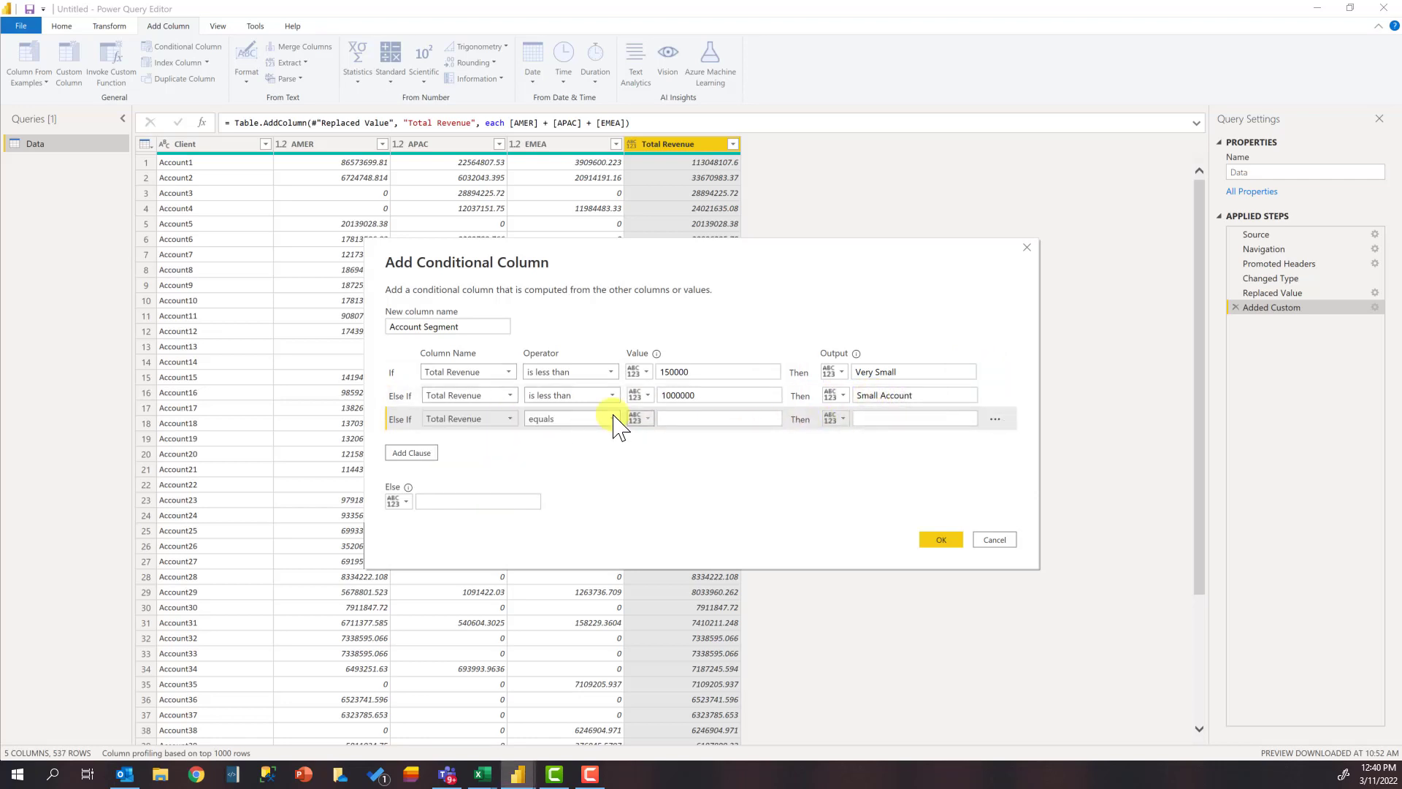
pyautogui.click(613, 420)
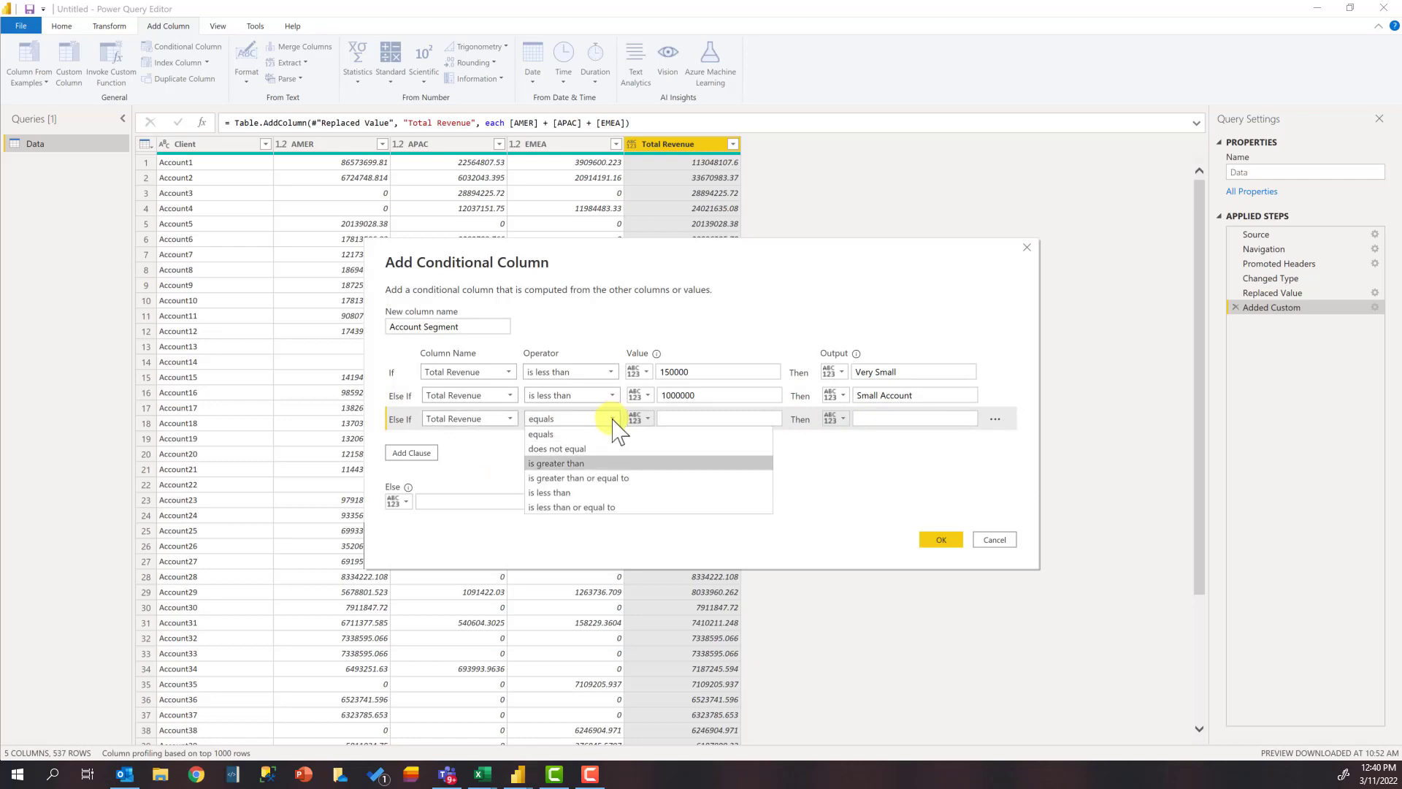
pyautogui.click(600, 493)
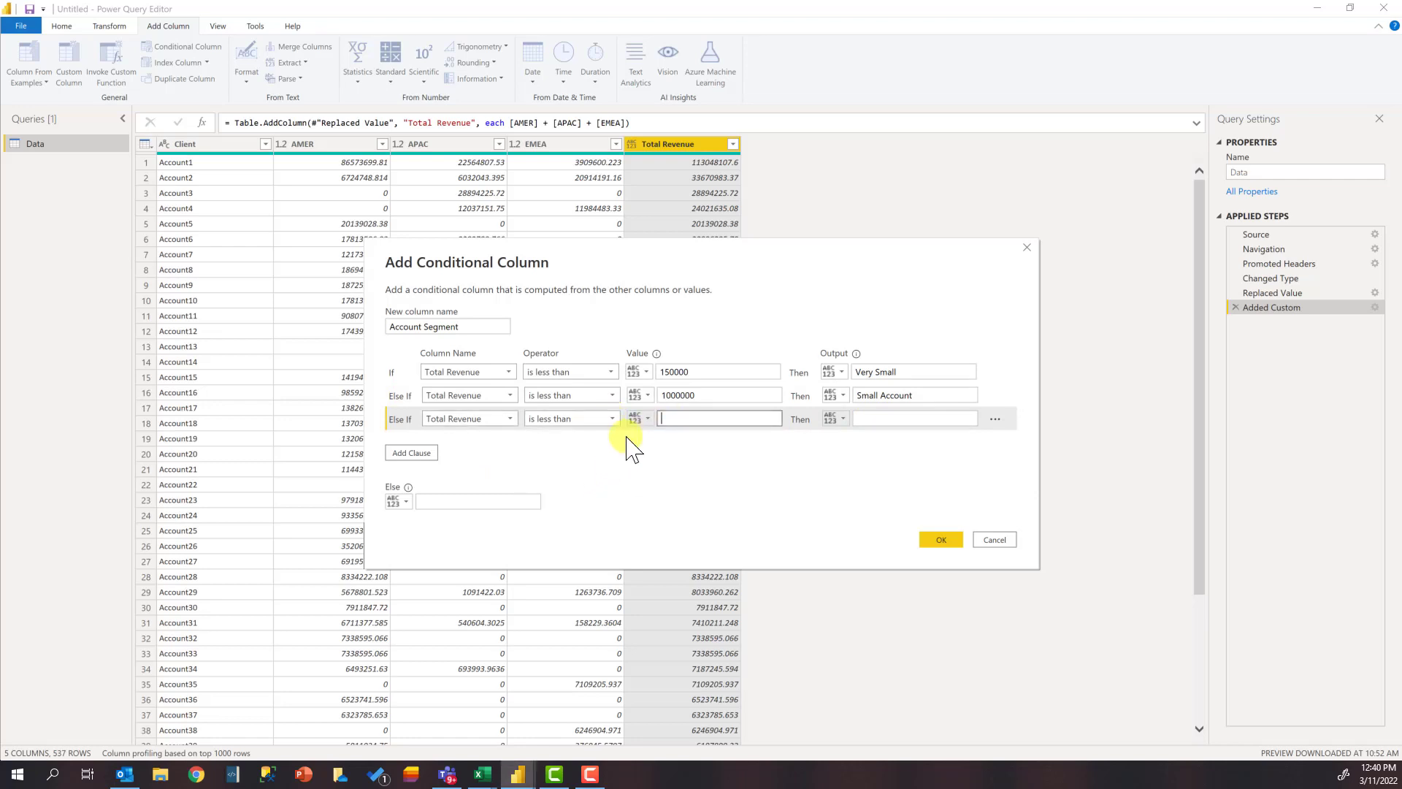
pyautogui.write('500')
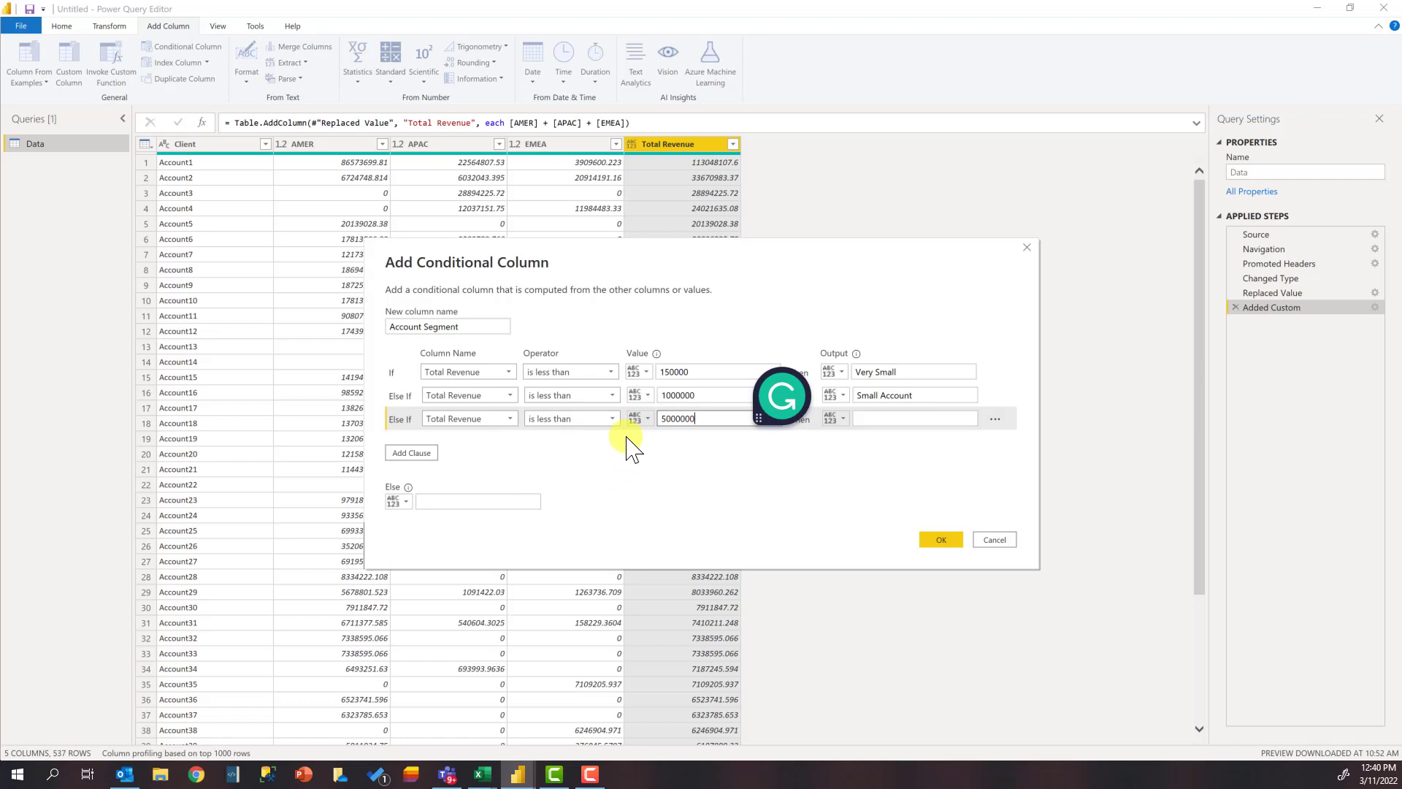
pyautogui.write('0000')
pyautogui.press('Tab')
pyautogui.press('Tab')
pyautogui.write('Medi')
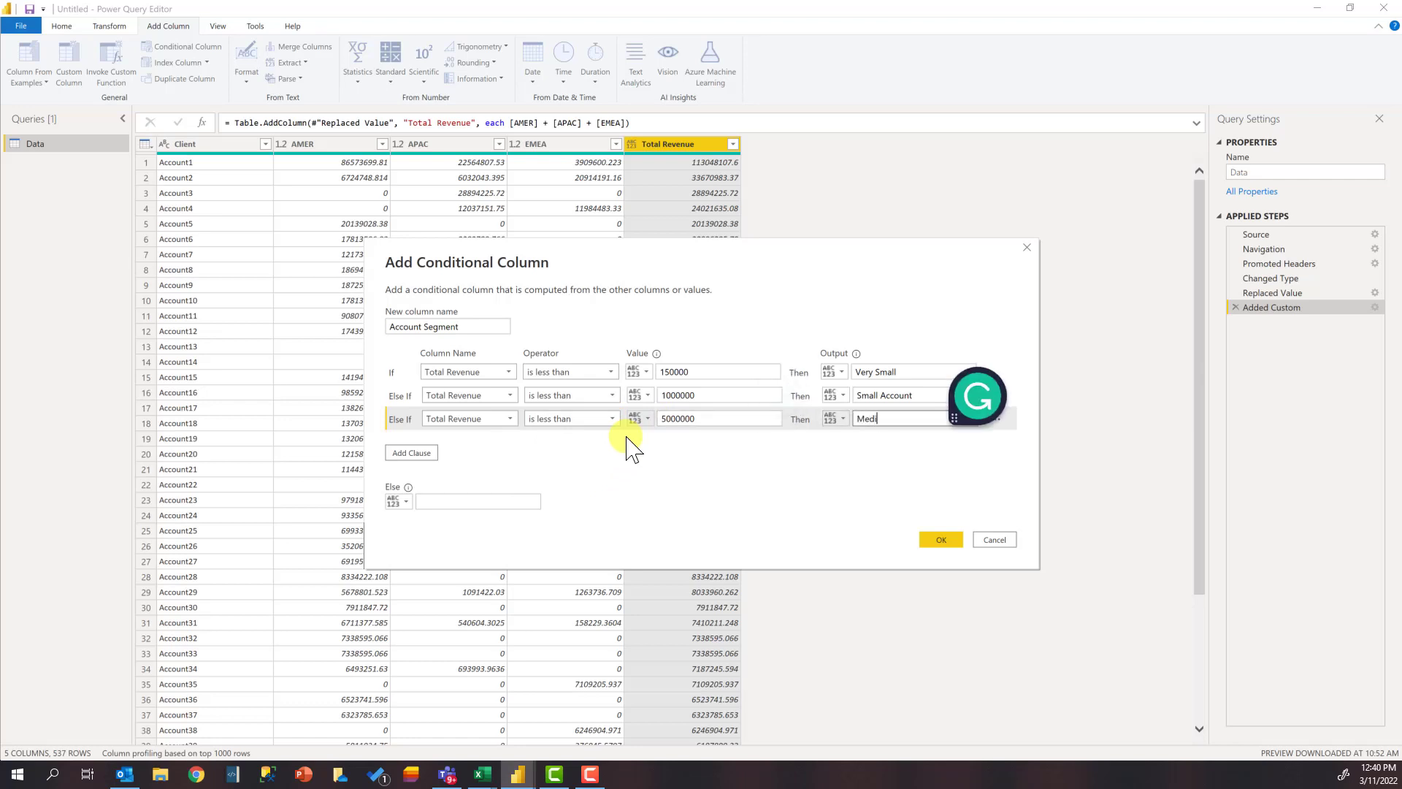
pyautogui.write('um Account')
# Step: Set the Else output to Huge Account and create the Account Segment column
pyautogui.click(574, 461)
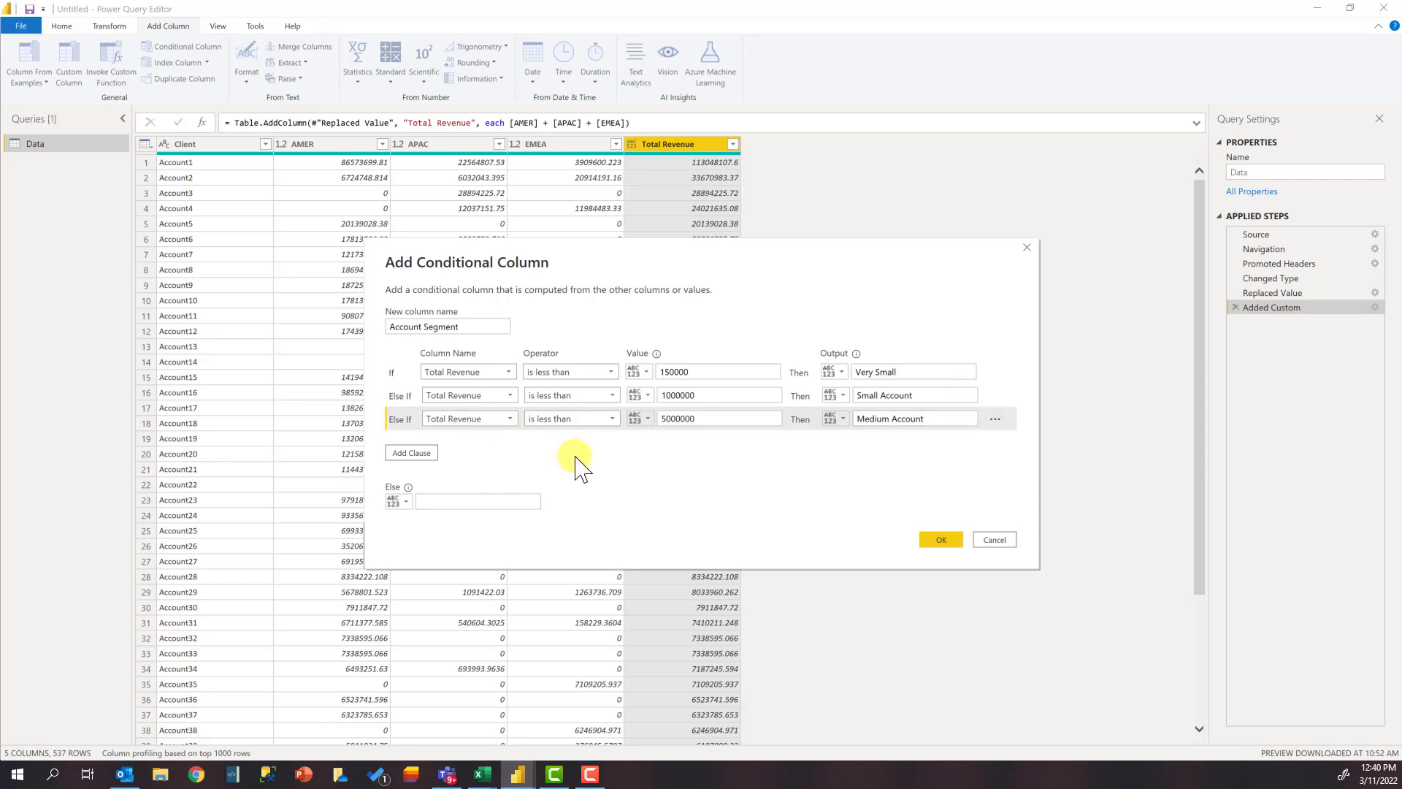
pyautogui.click(715, 416)
pyautogui.click(451, 502)
pyautogui.write('Huge Account')
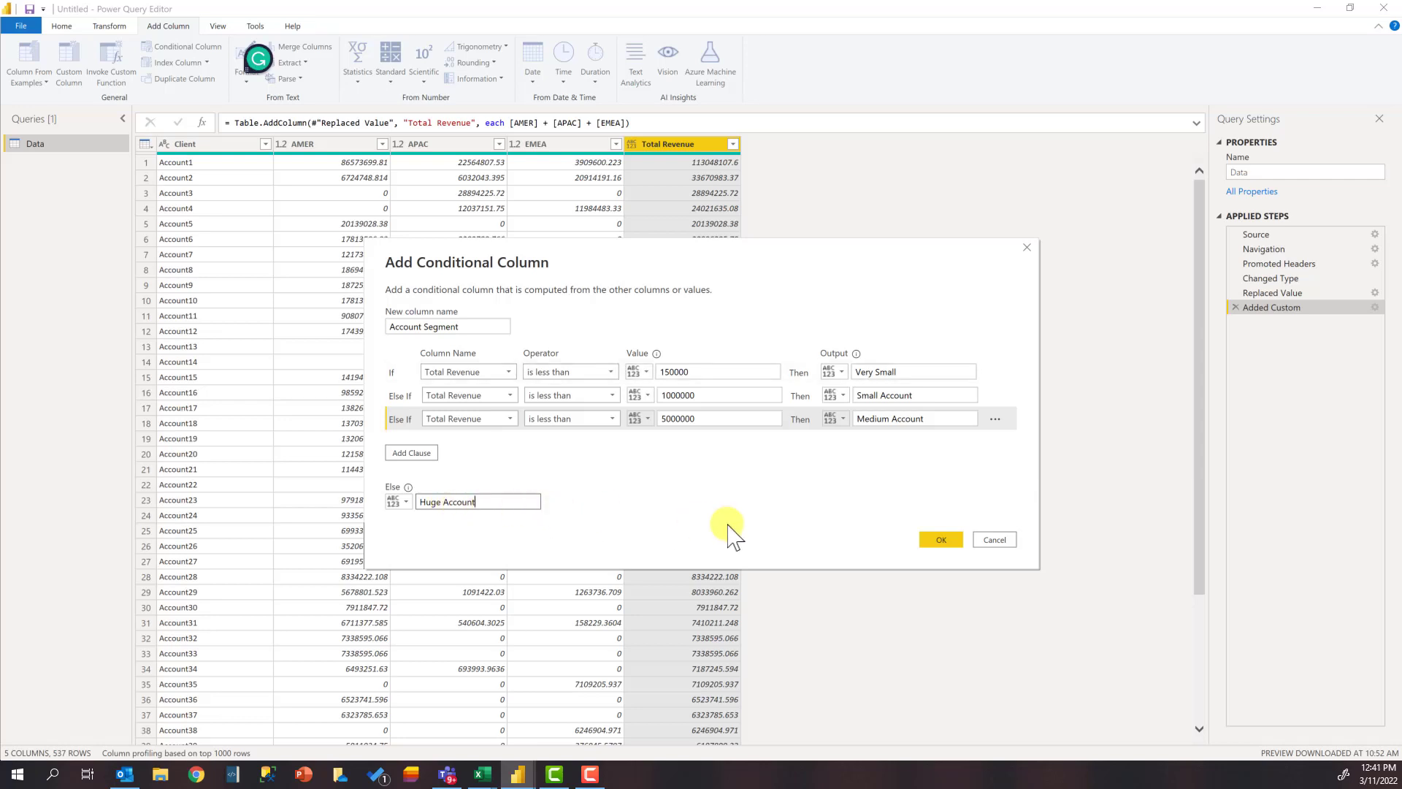
pyautogui.click(942, 540)
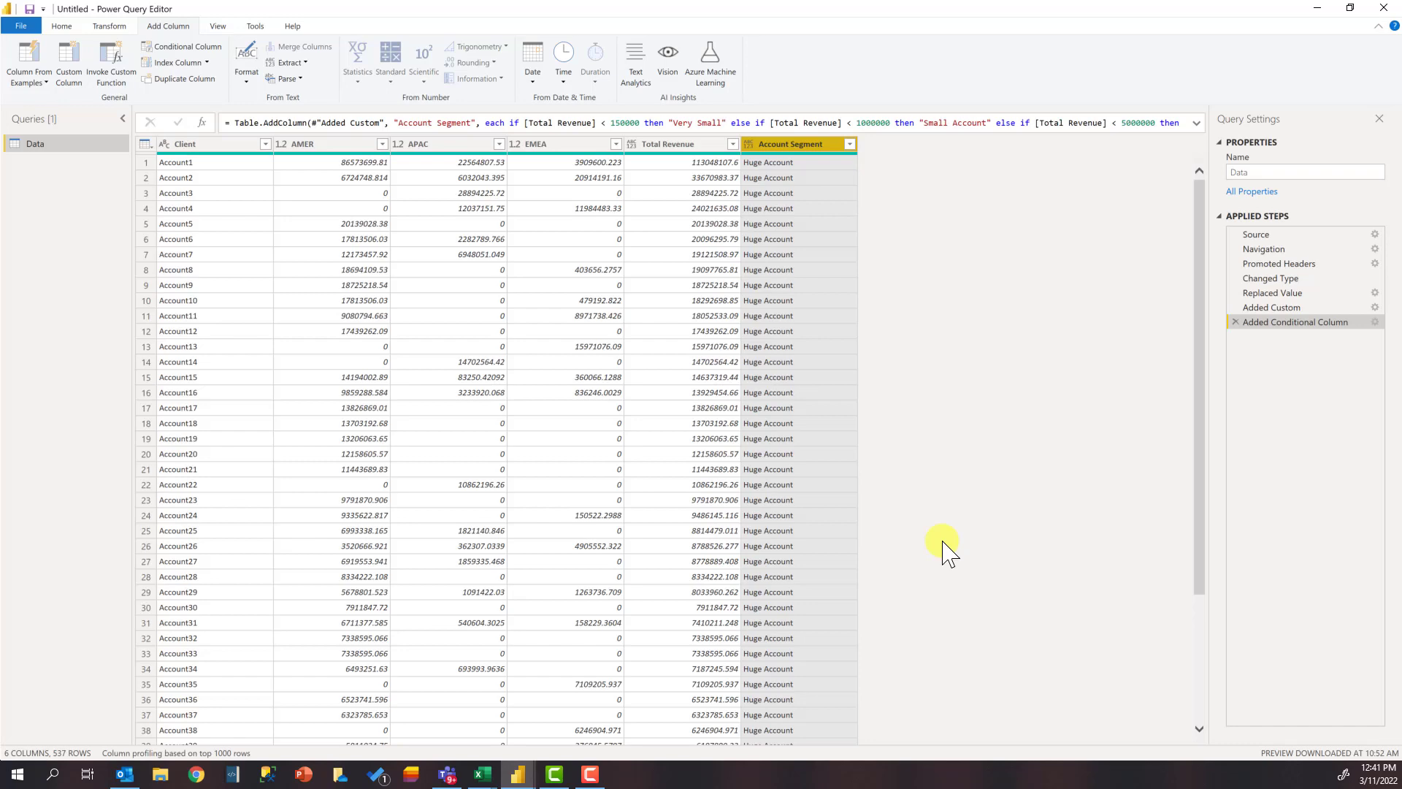
# Step: Review the Account Segment values against Total Revenue down the table, and return to the first rows
pyautogui.scroll(-4, 950, 475)
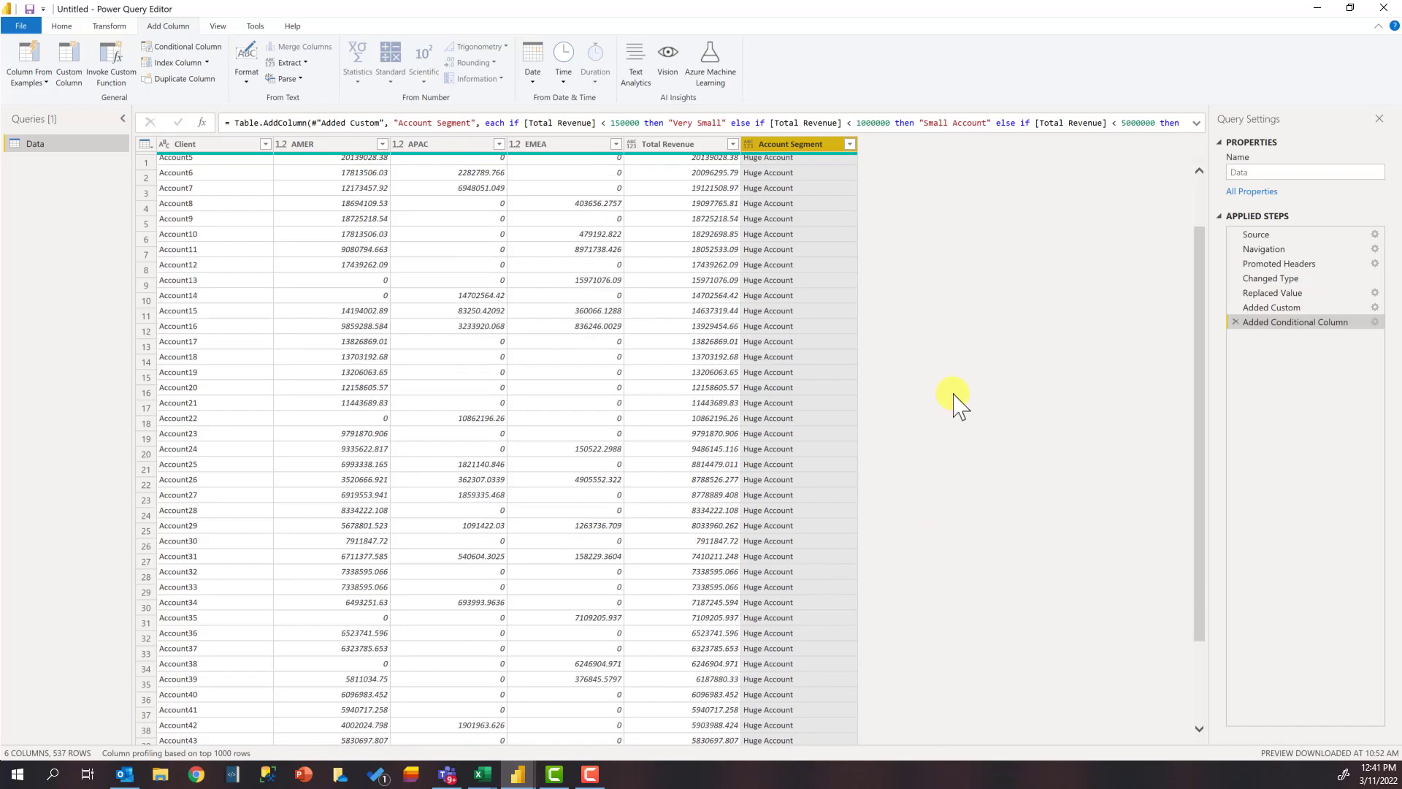
pyautogui.scroll(-8, 957, 369)
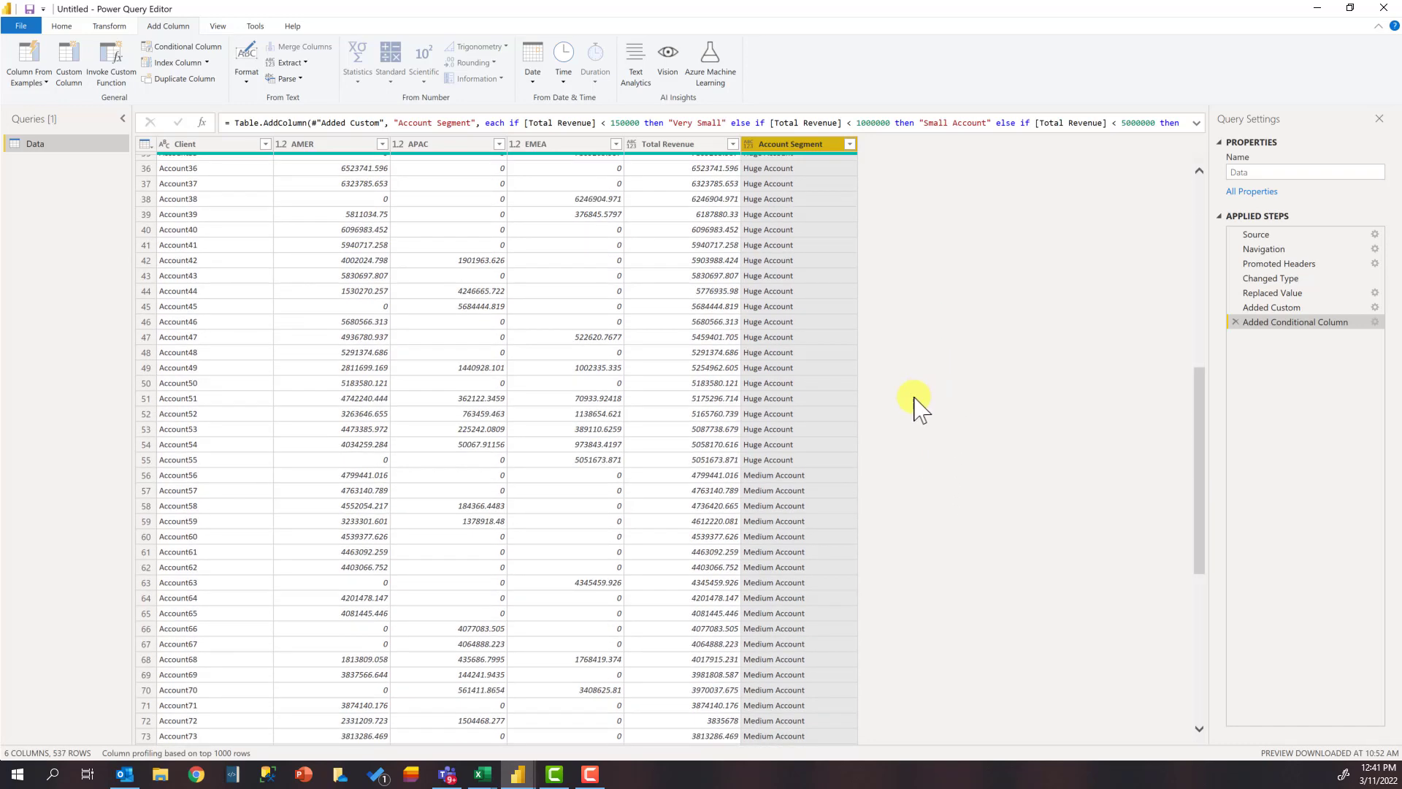
pyautogui.scroll(-13, 787, 520)
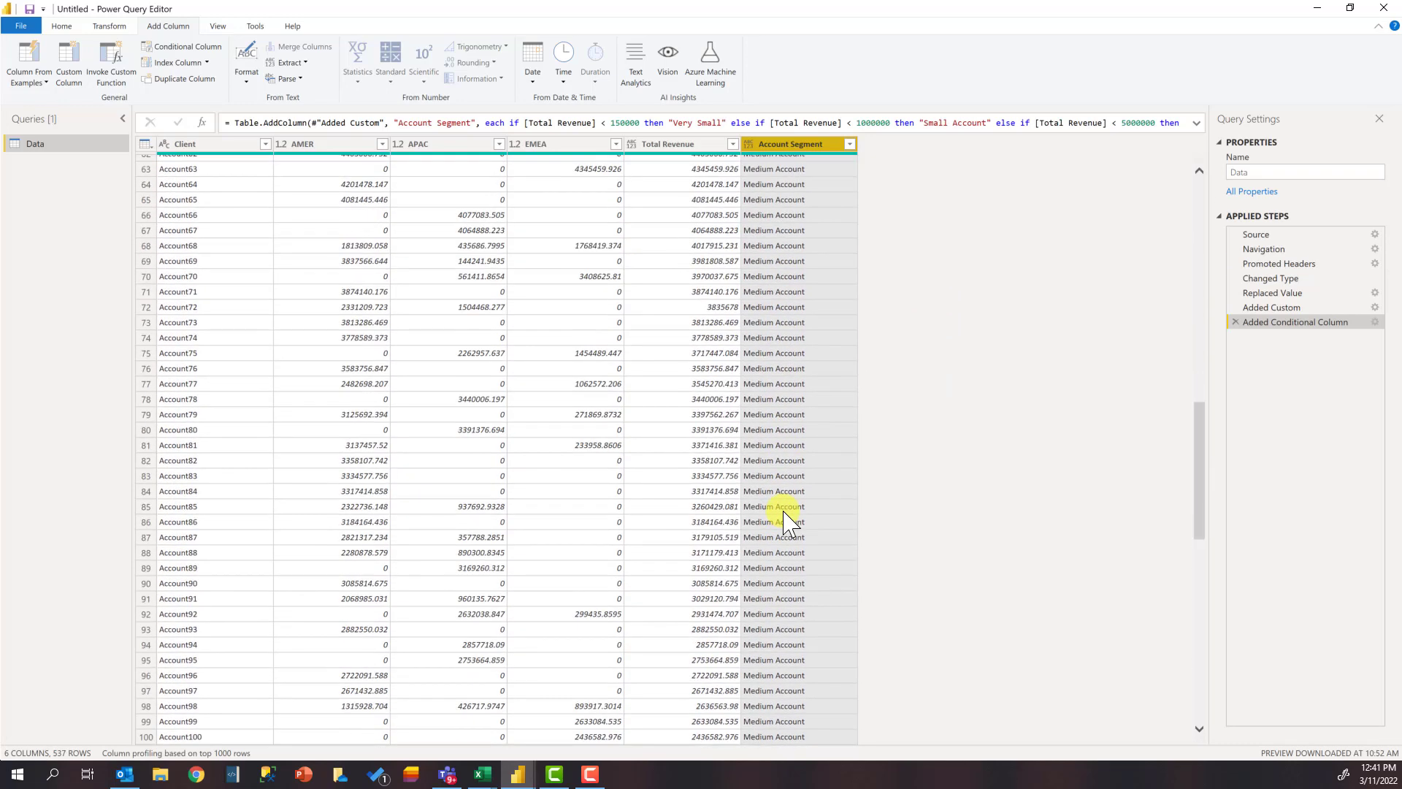
pyautogui.moveTo(1198, 491); pyautogui.dragTo(1185, 675)
pyautogui.scroll(-3, 1185, 683)
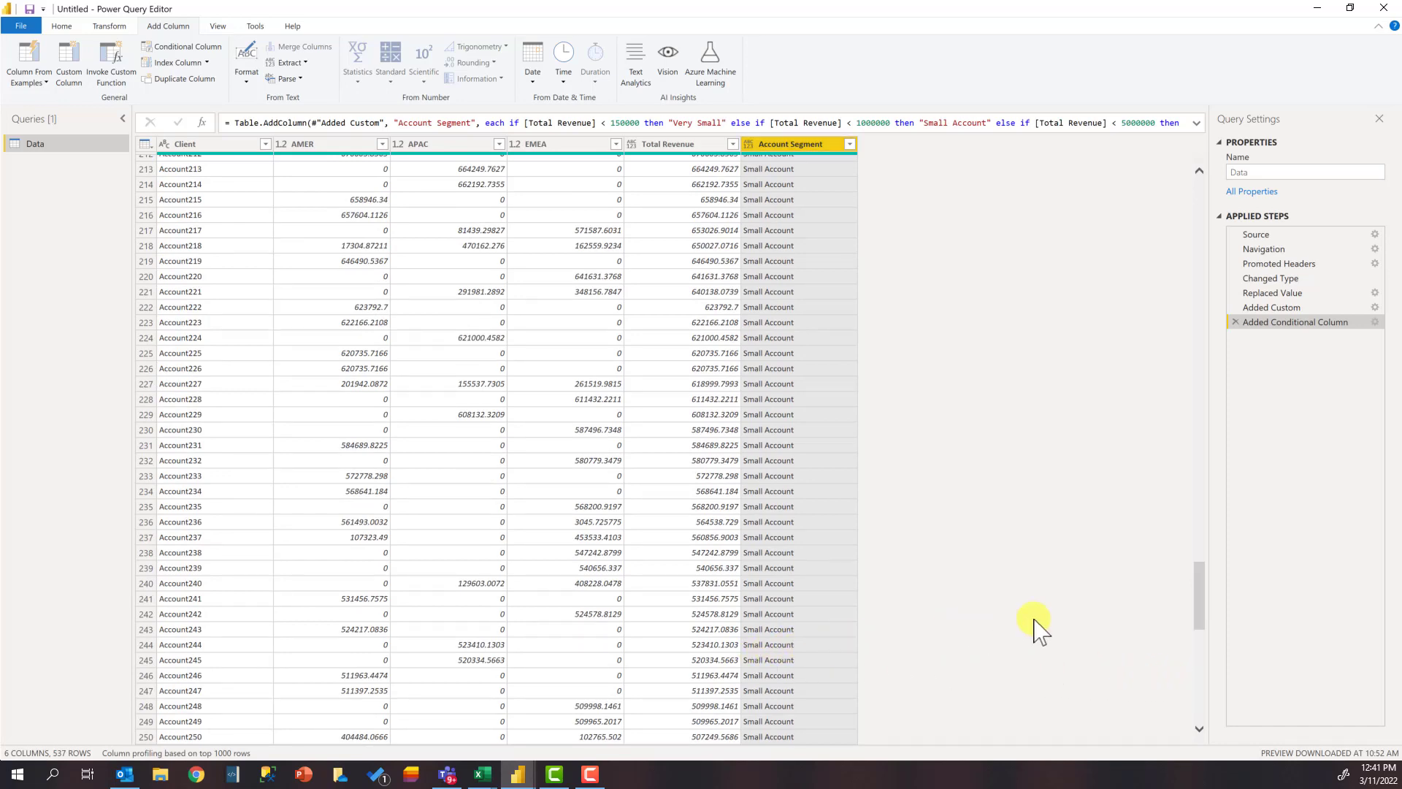
pyautogui.moveTo(1196, 611); pyautogui.dragTo(1235, 139)
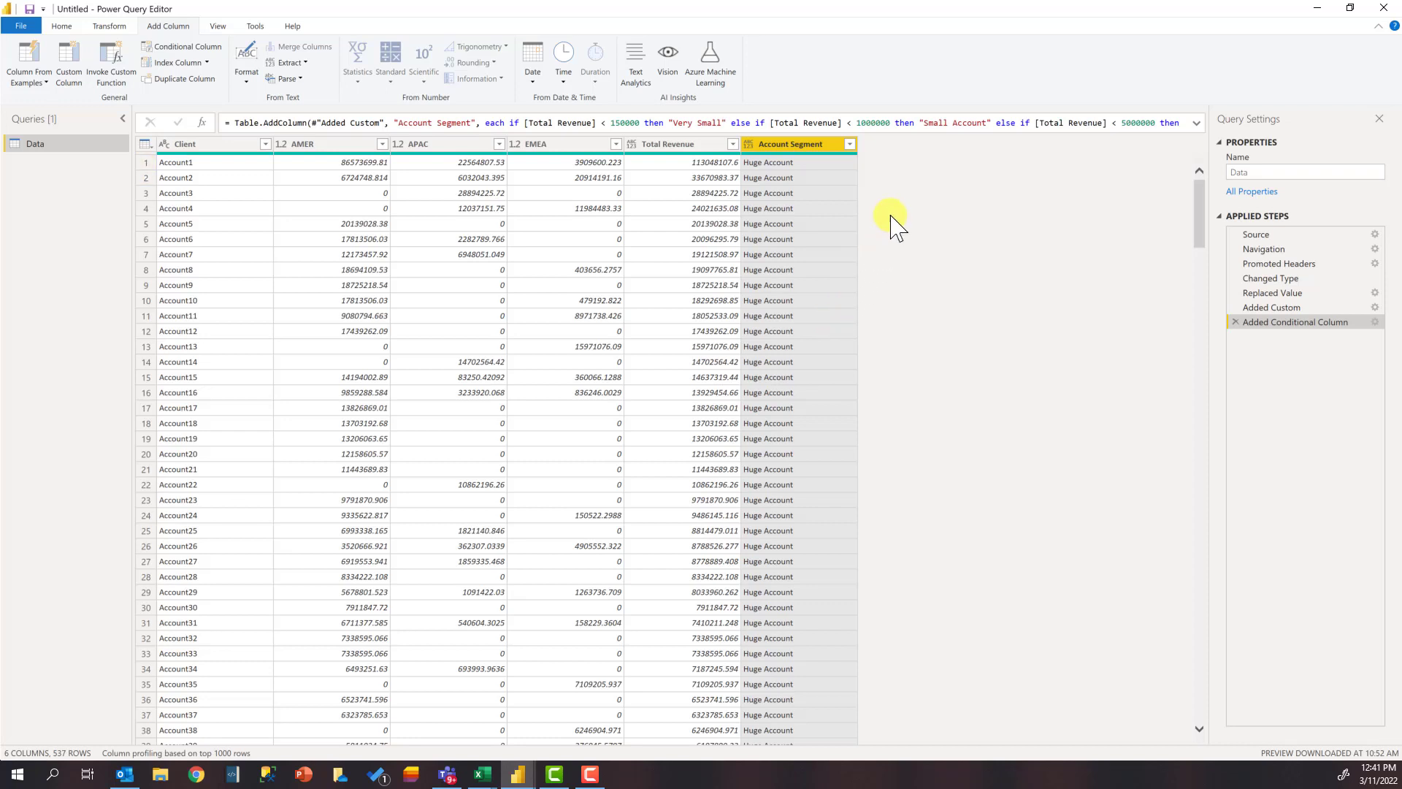
# Step: Close the Power Query Editor and apply the pending query changes to the data model
pyautogui.click(61, 26)
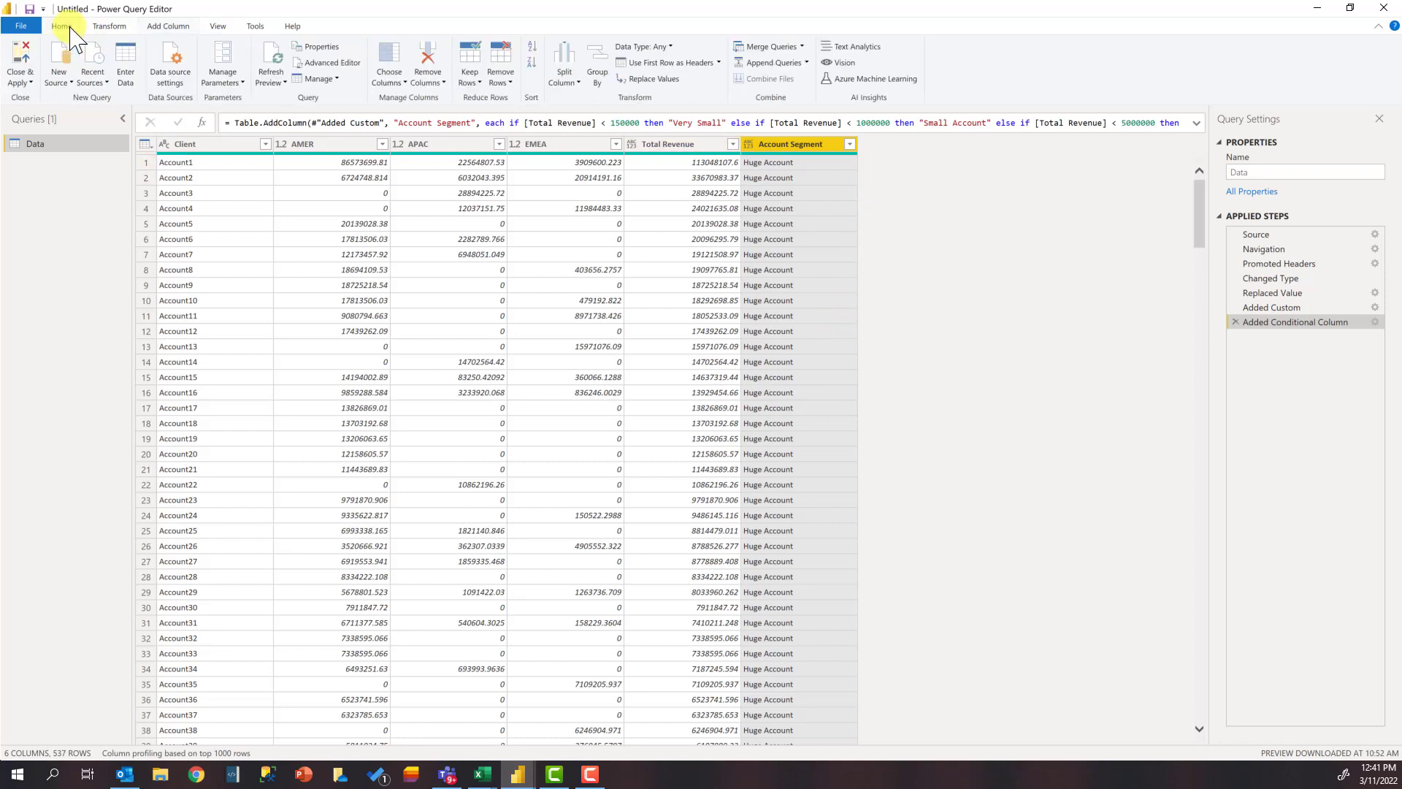
pyautogui.click(31, 83)
pyautogui.click(32, 129)
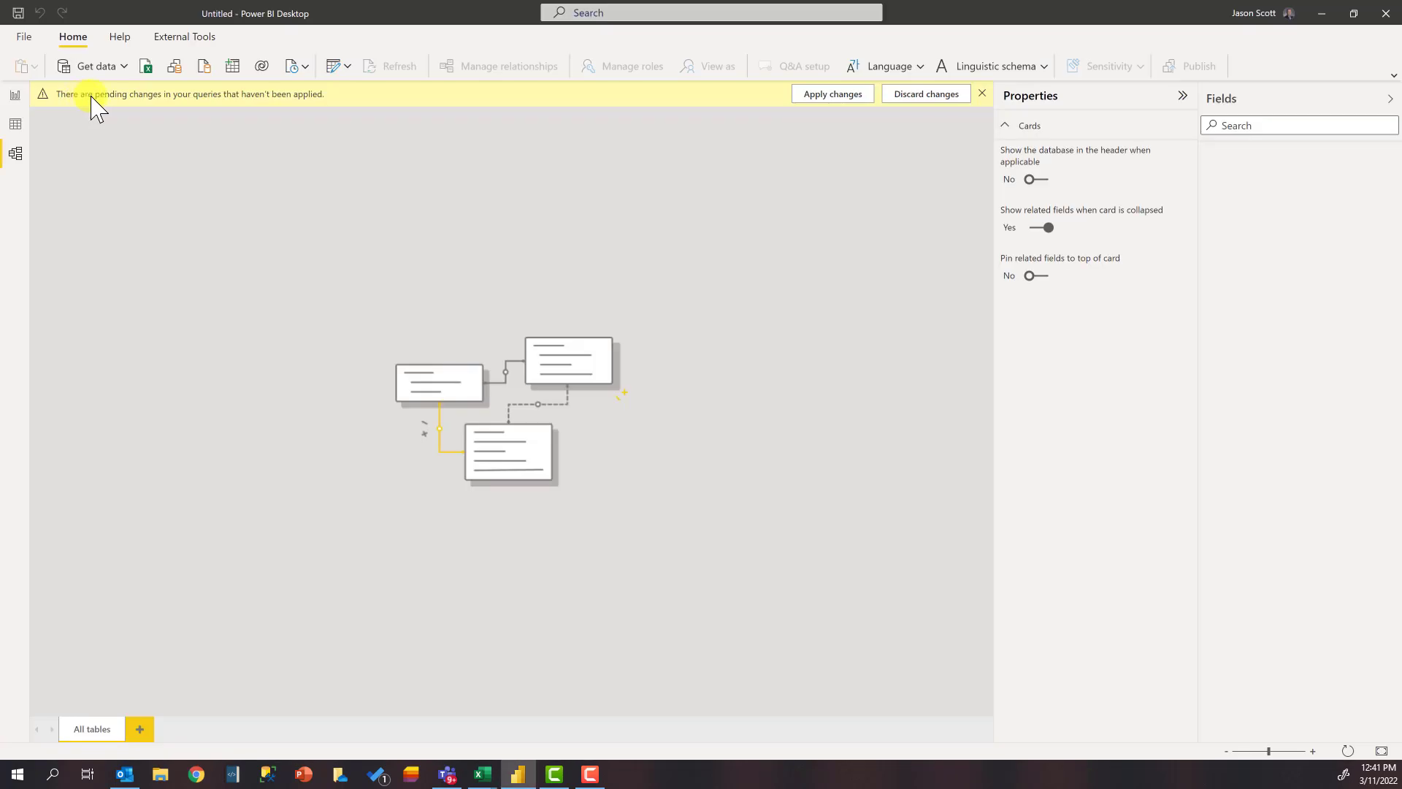
pyautogui.click(830, 97)
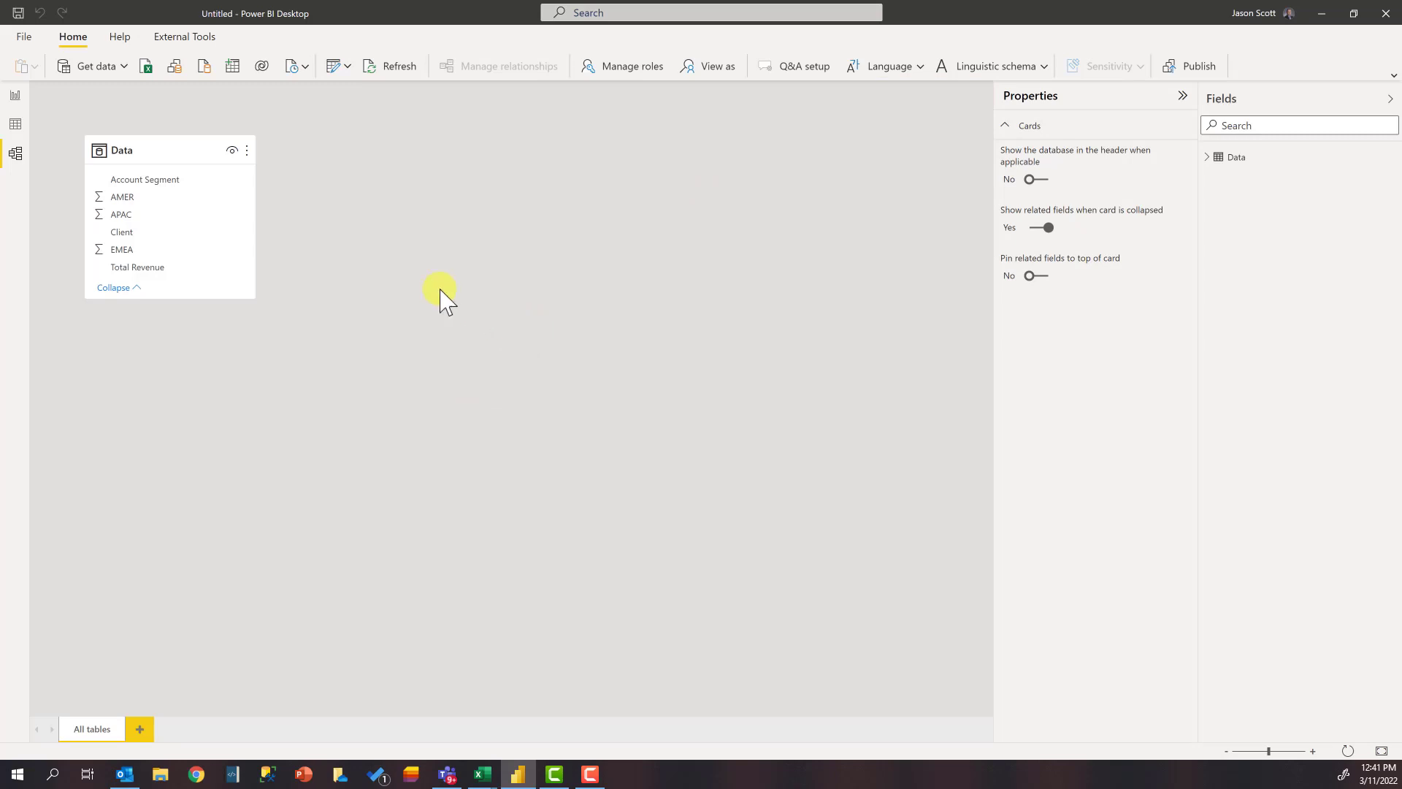
# Step: Add a stacked column chart to the report page and enlarge it to cover most of the canvas
pyautogui.click(16, 99)
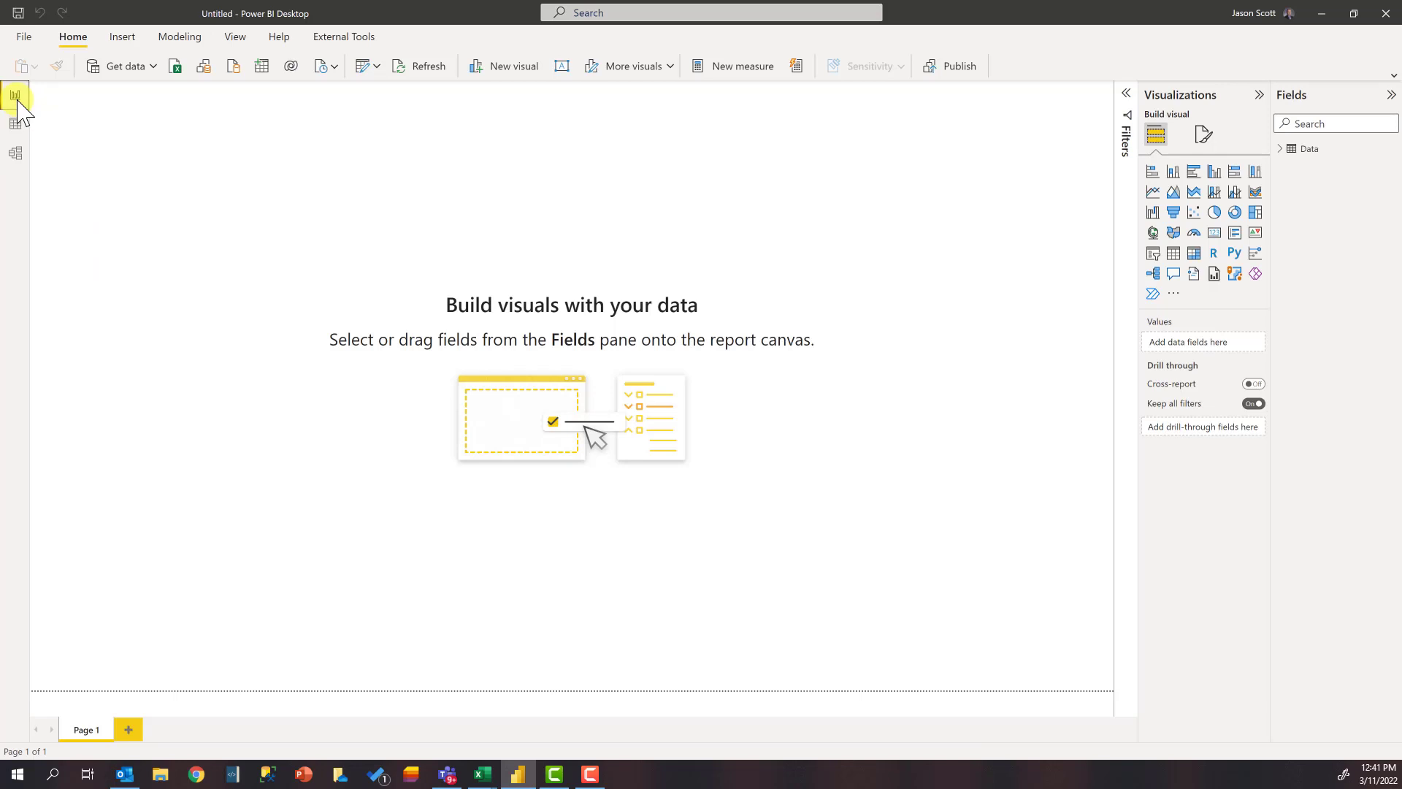
pyautogui.click(1173, 171)
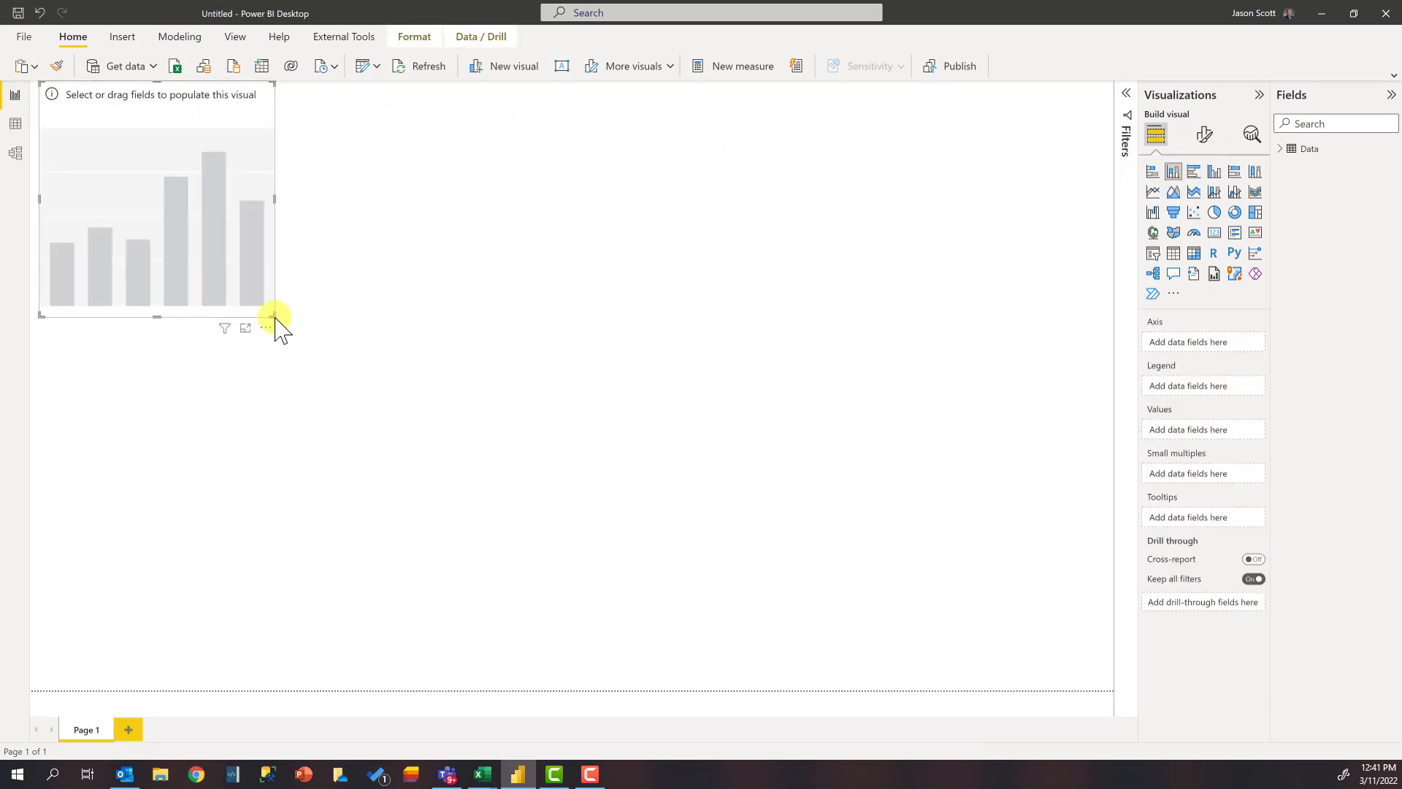
pyautogui.moveTo(274, 318); pyautogui.dragTo(886, 585)
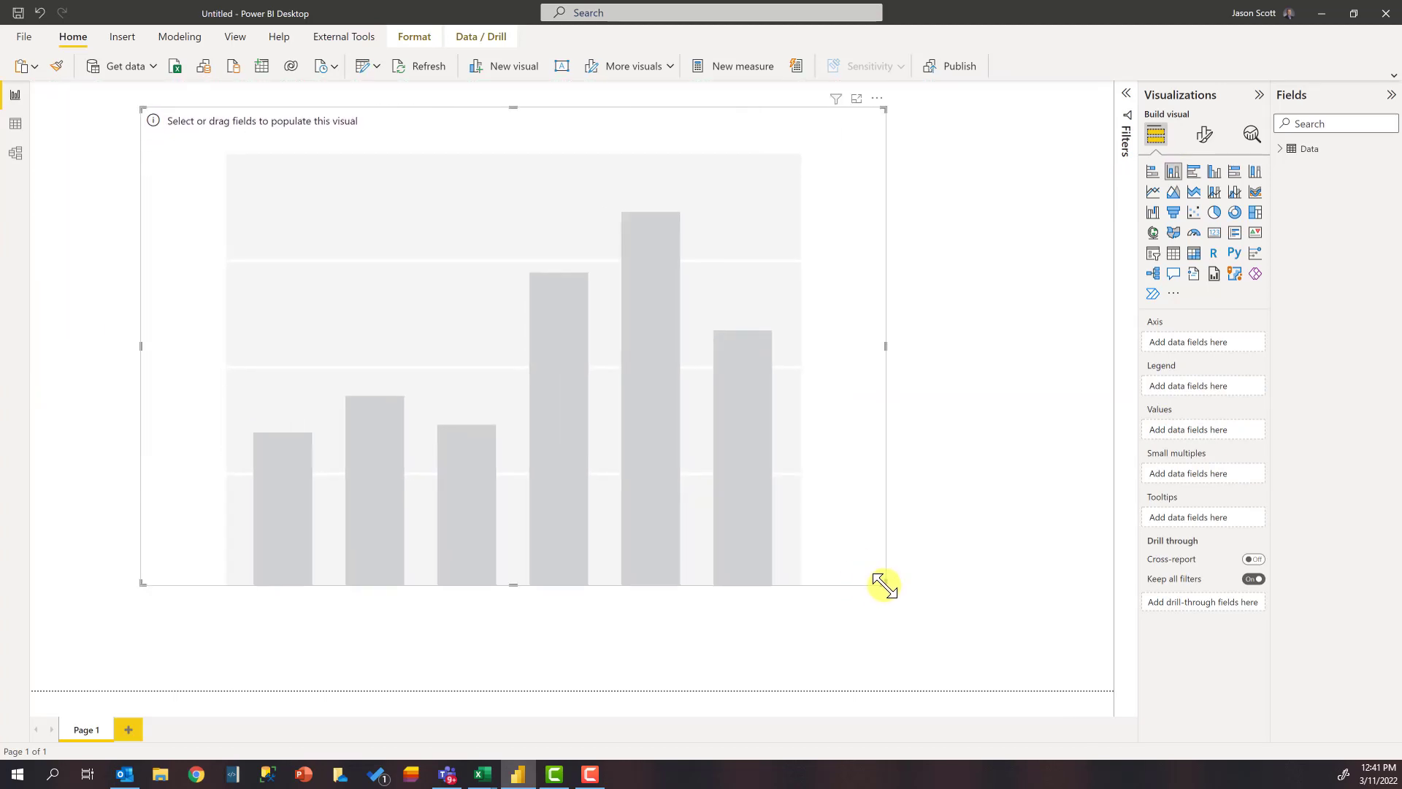
# Step: Use Total Revenue from the Data table as the chart's values and Account Segment as its legend
pyautogui.click(1285, 151)
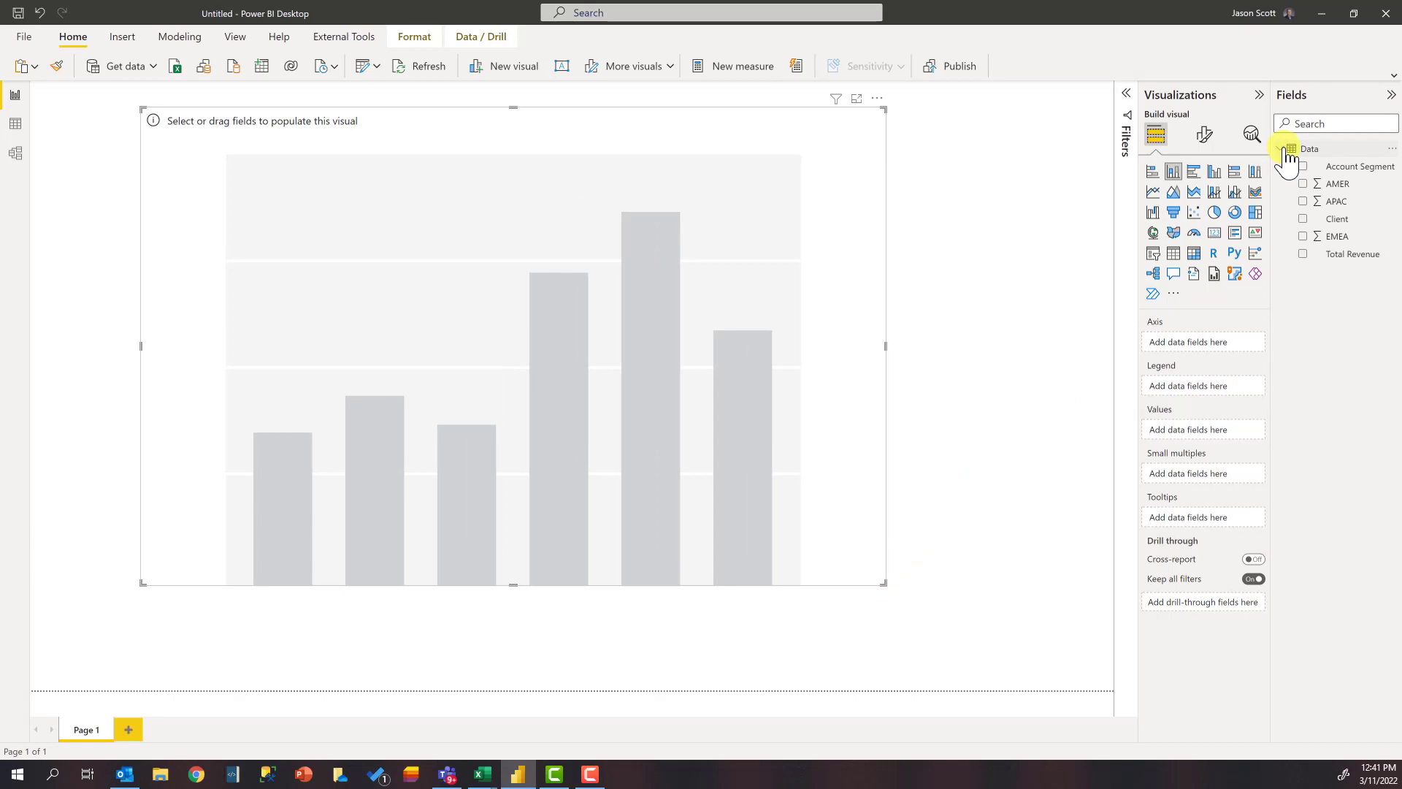
pyautogui.moveTo(1348, 253); pyautogui.dragTo(501, 340)
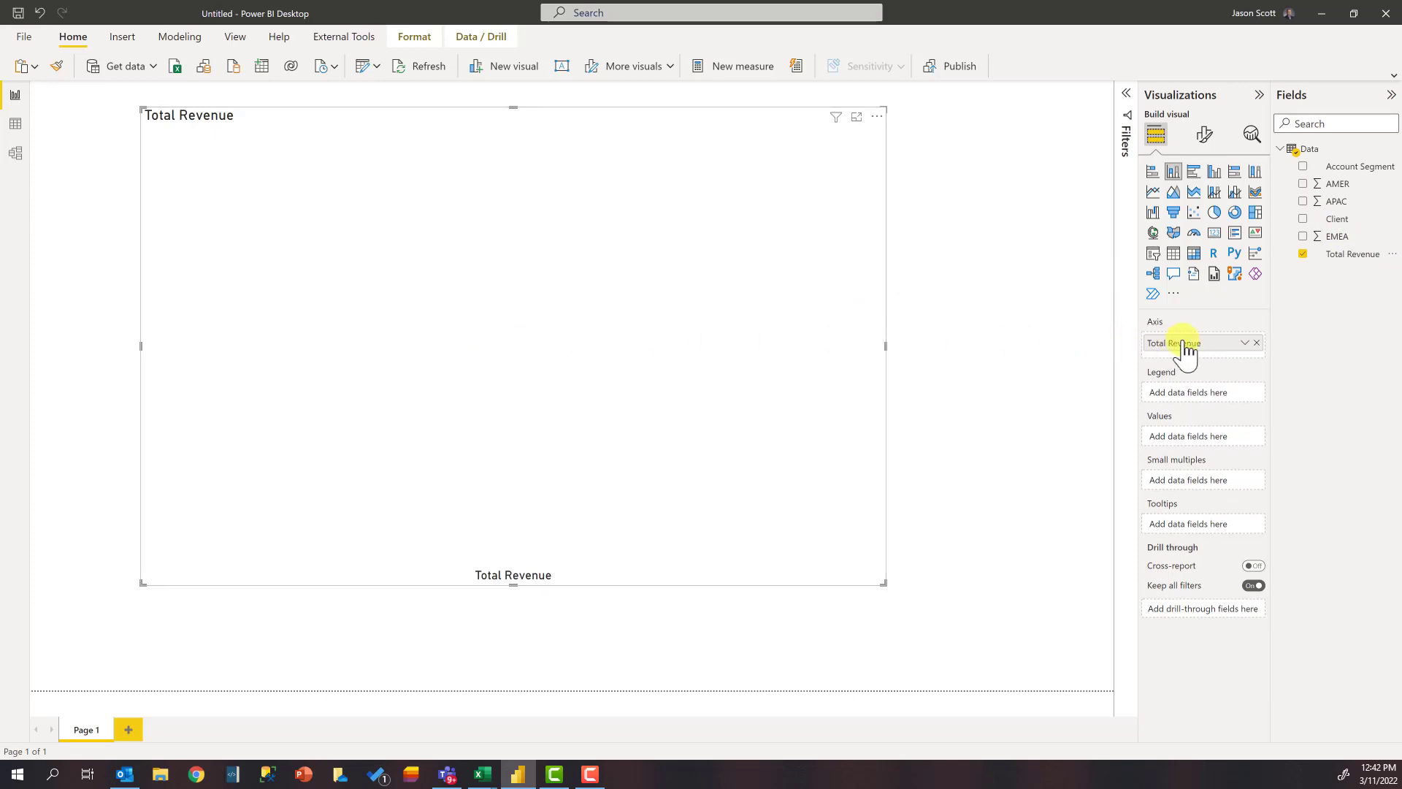
pyautogui.moveTo(1182, 344); pyautogui.dragTo(1187, 443)
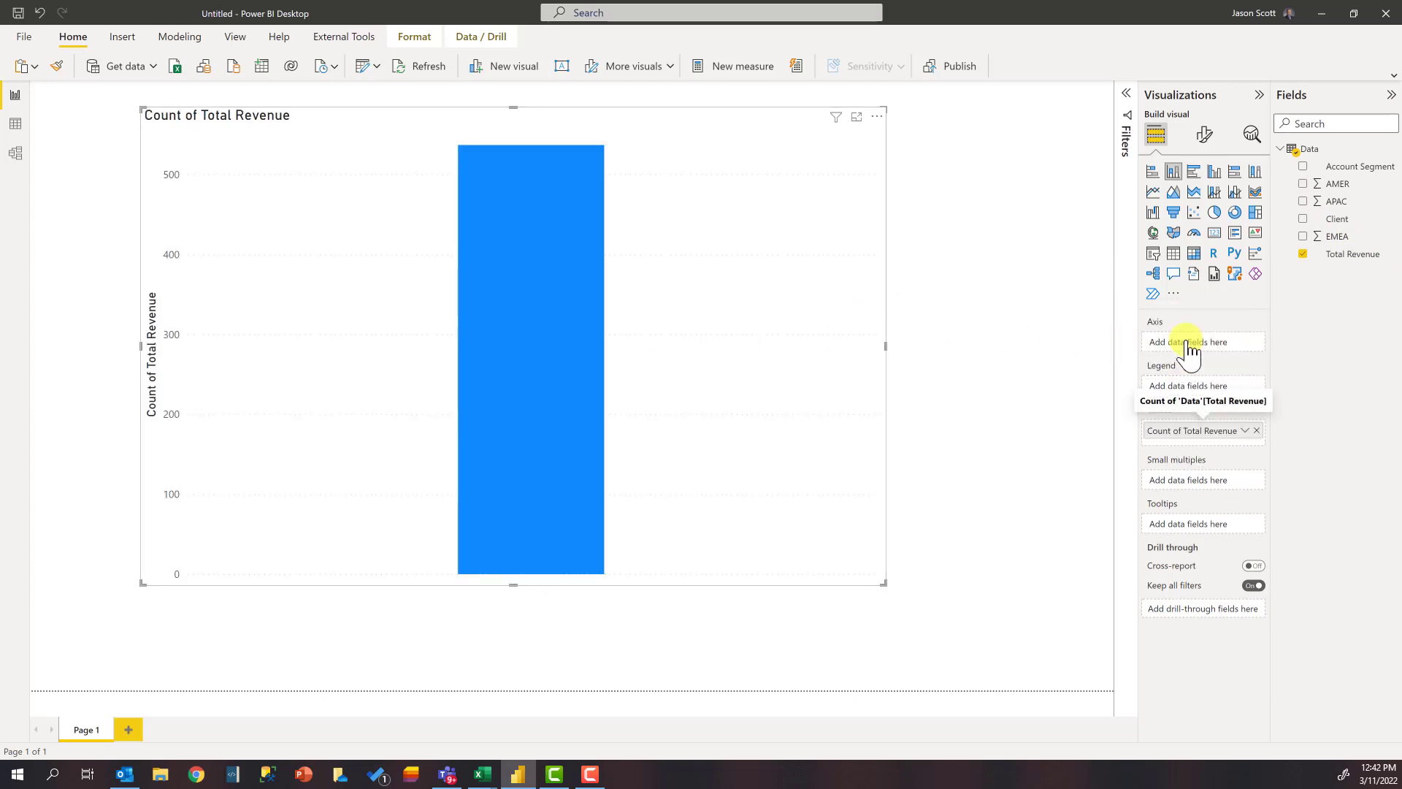
pyautogui.moveTo(519, 198)
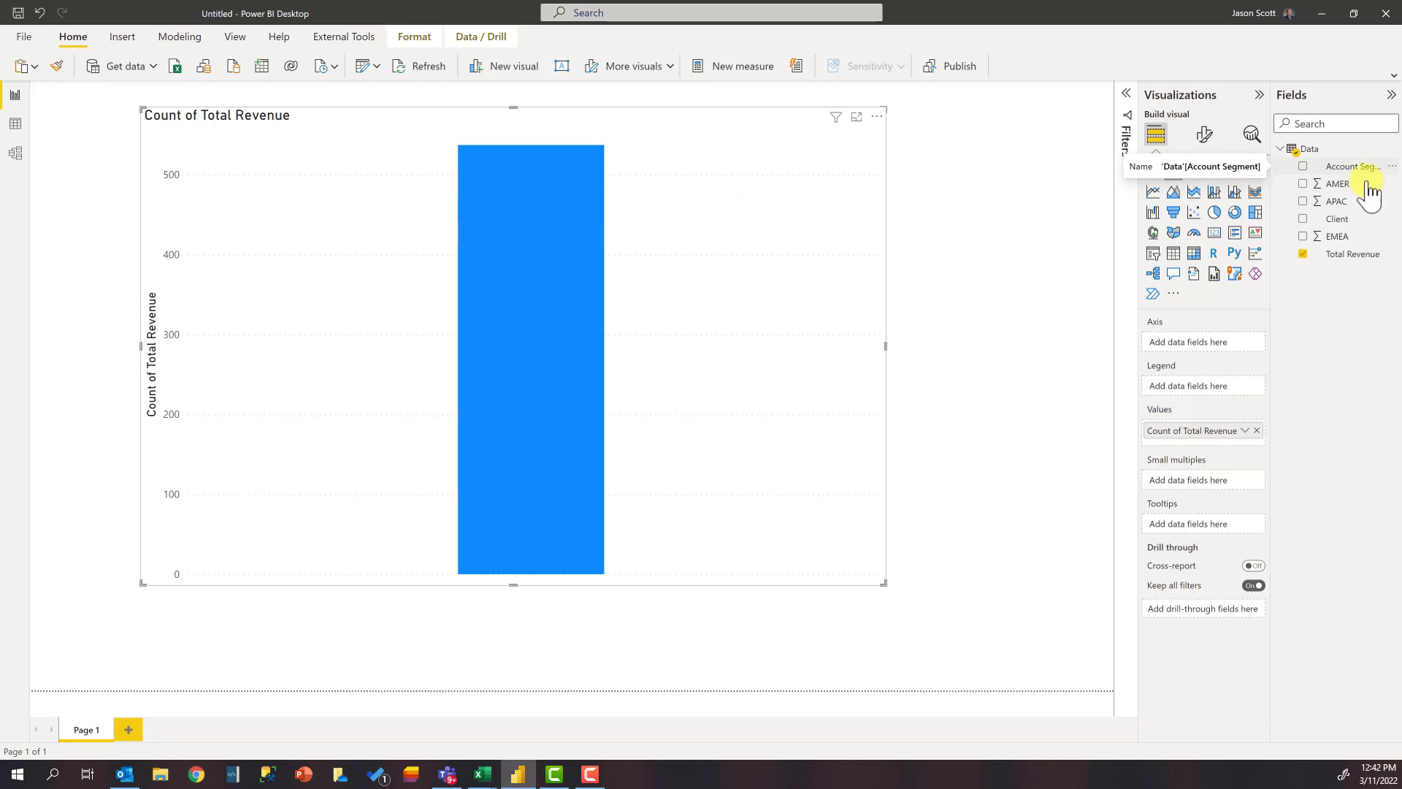
pyautogui.moveTo(1358, 172); pyautogui.dragTo(1202, 397)
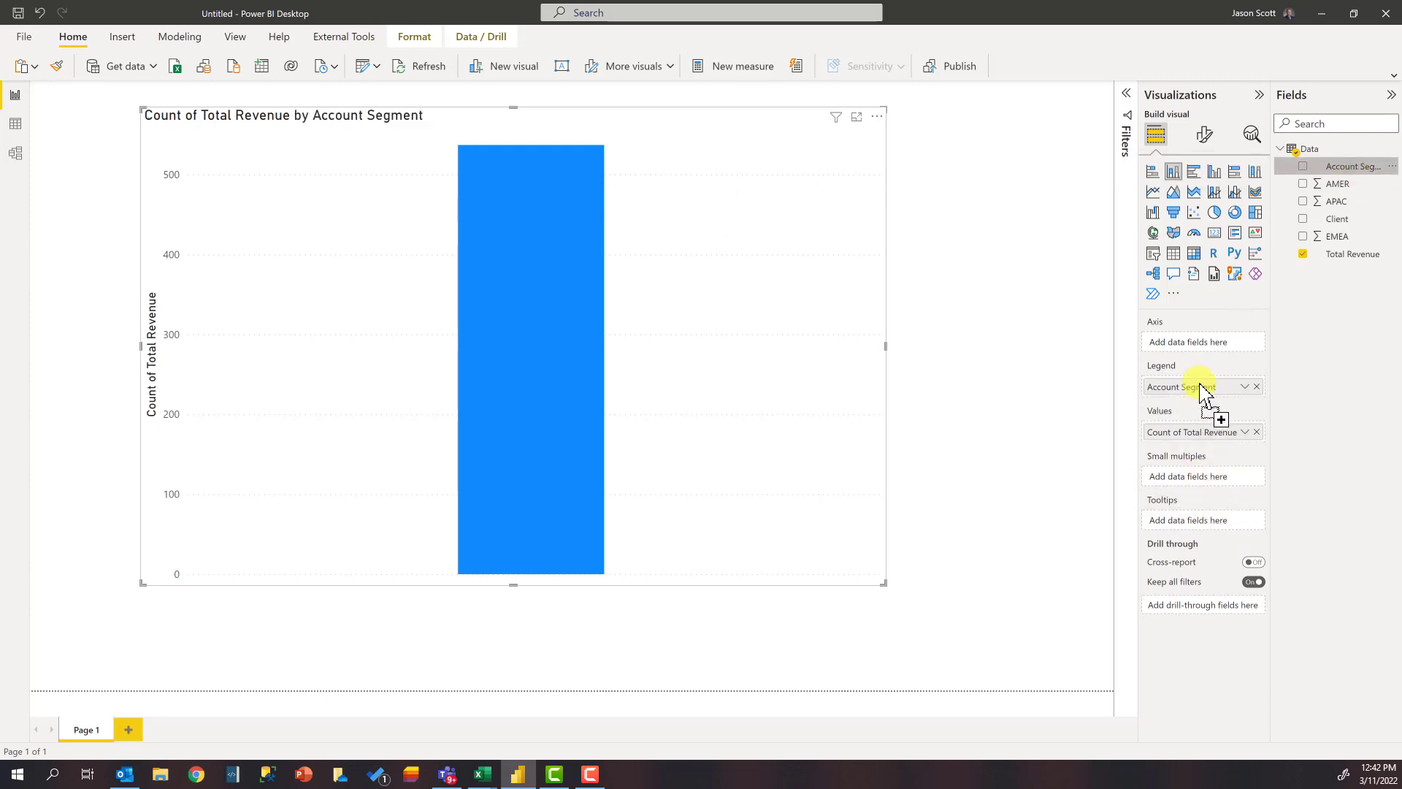